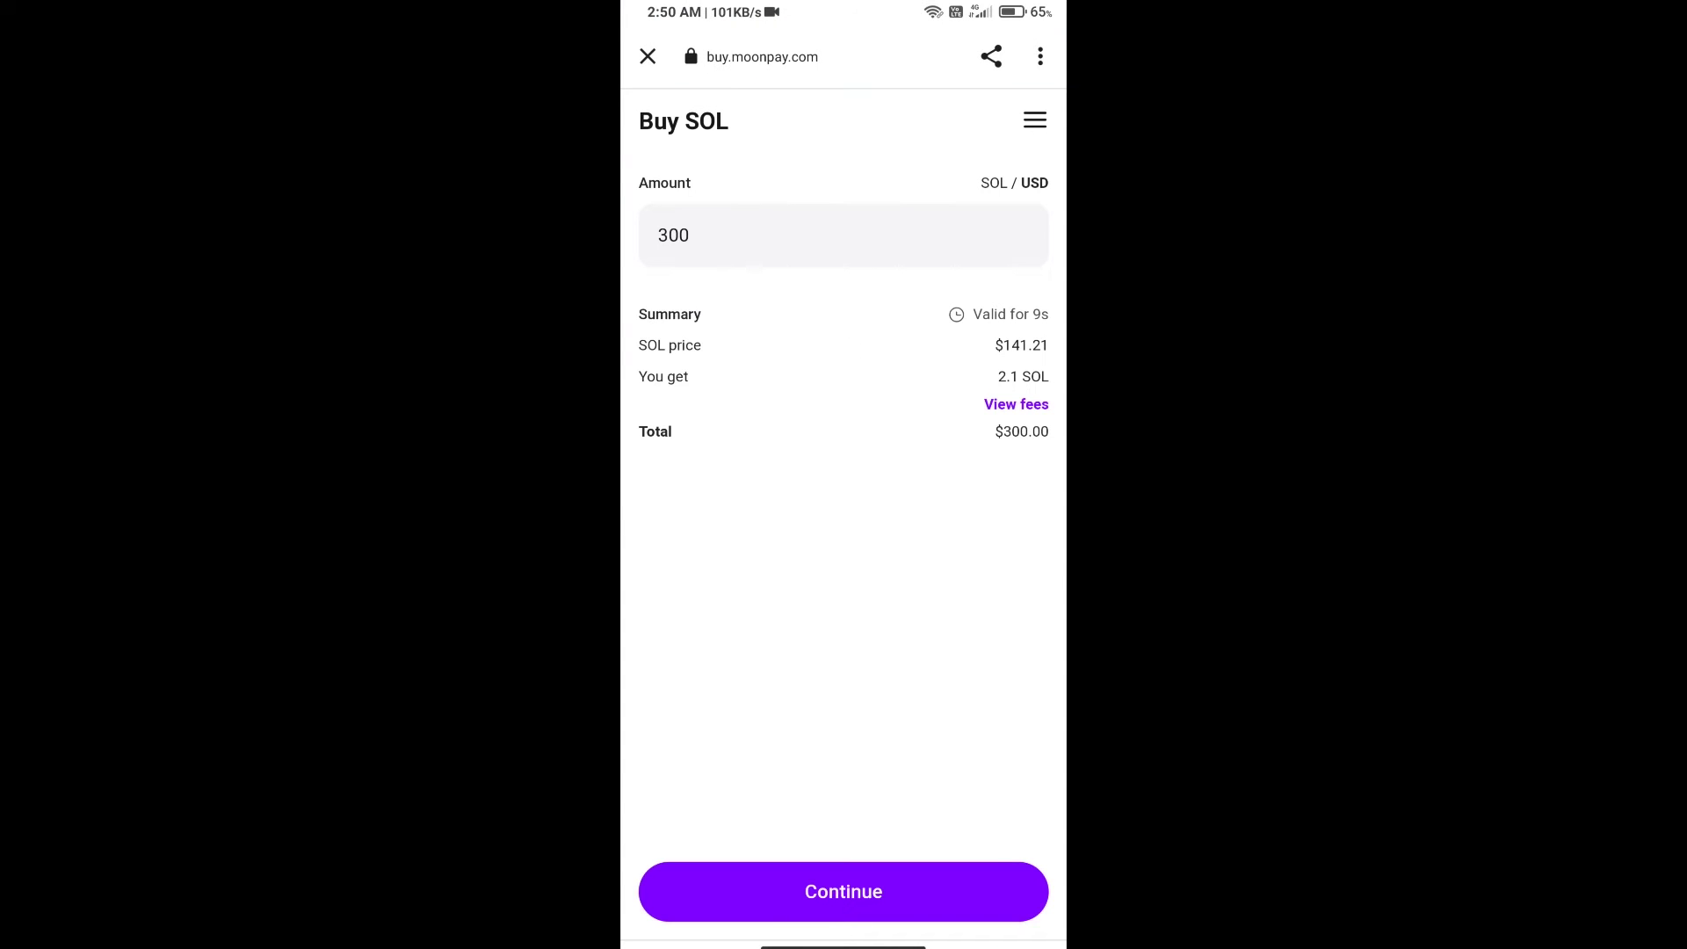
# Change the MoonPay purchase from $300 to $50 (about 0.34 SOL) and leave the page
pyautogui.click(685, 234)
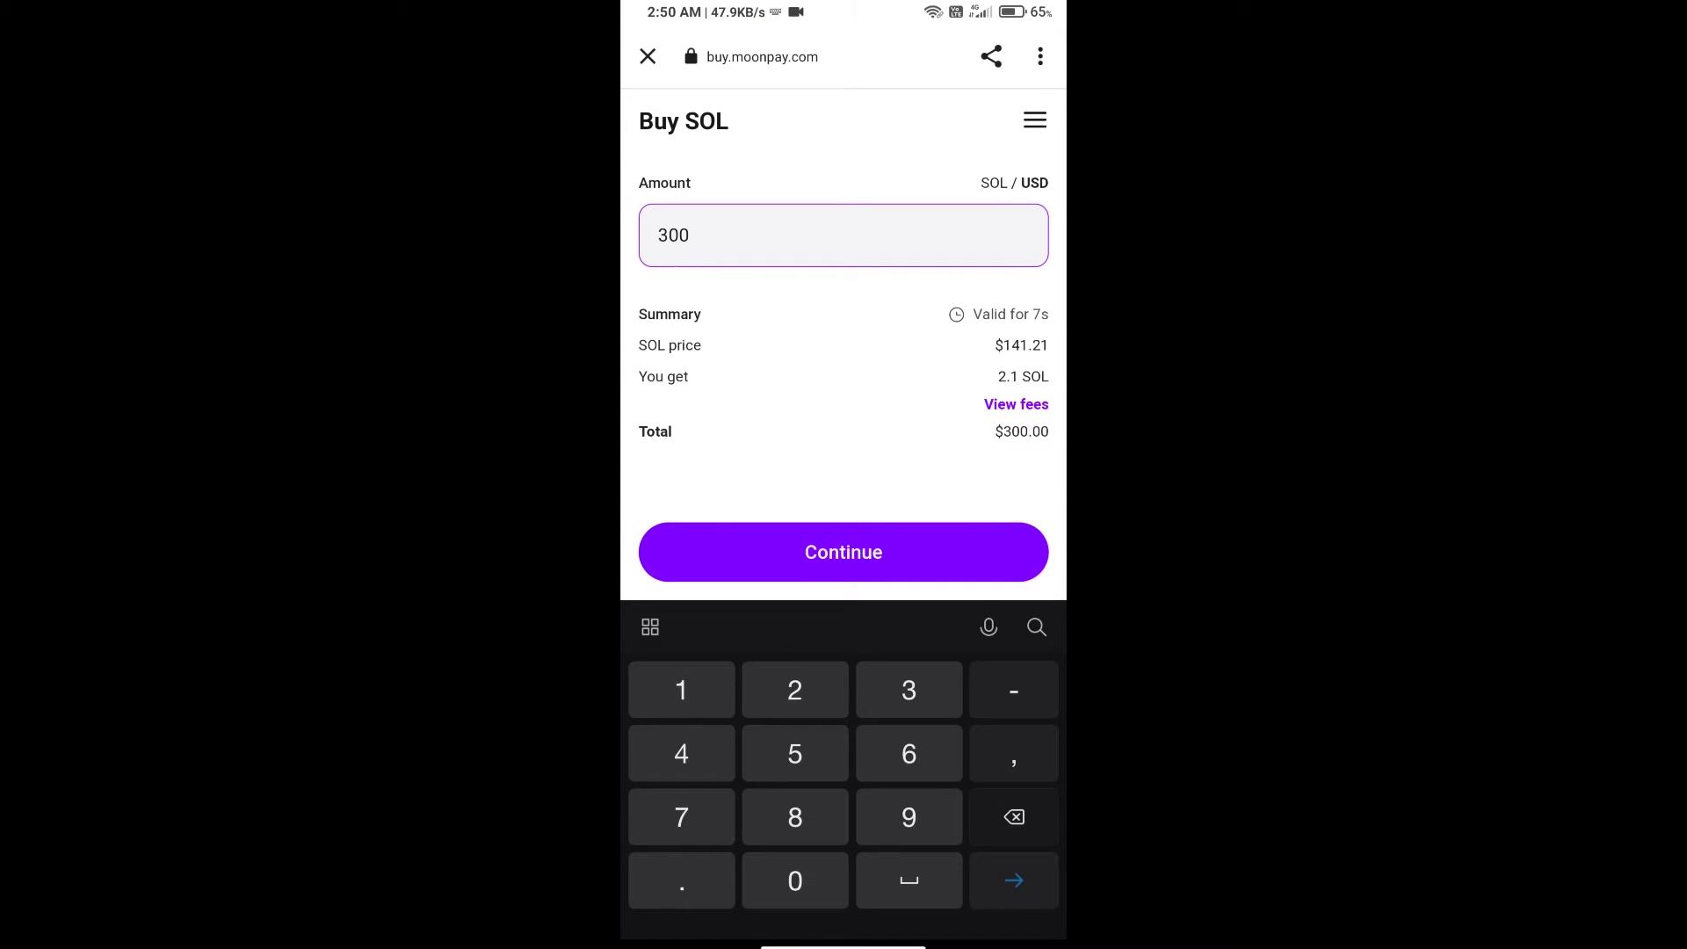
pyautogui.press('BackSpace')
pyautogui.press('BackSpace')
pyautogui.press('BackSpace')
pyautogui.write('50')
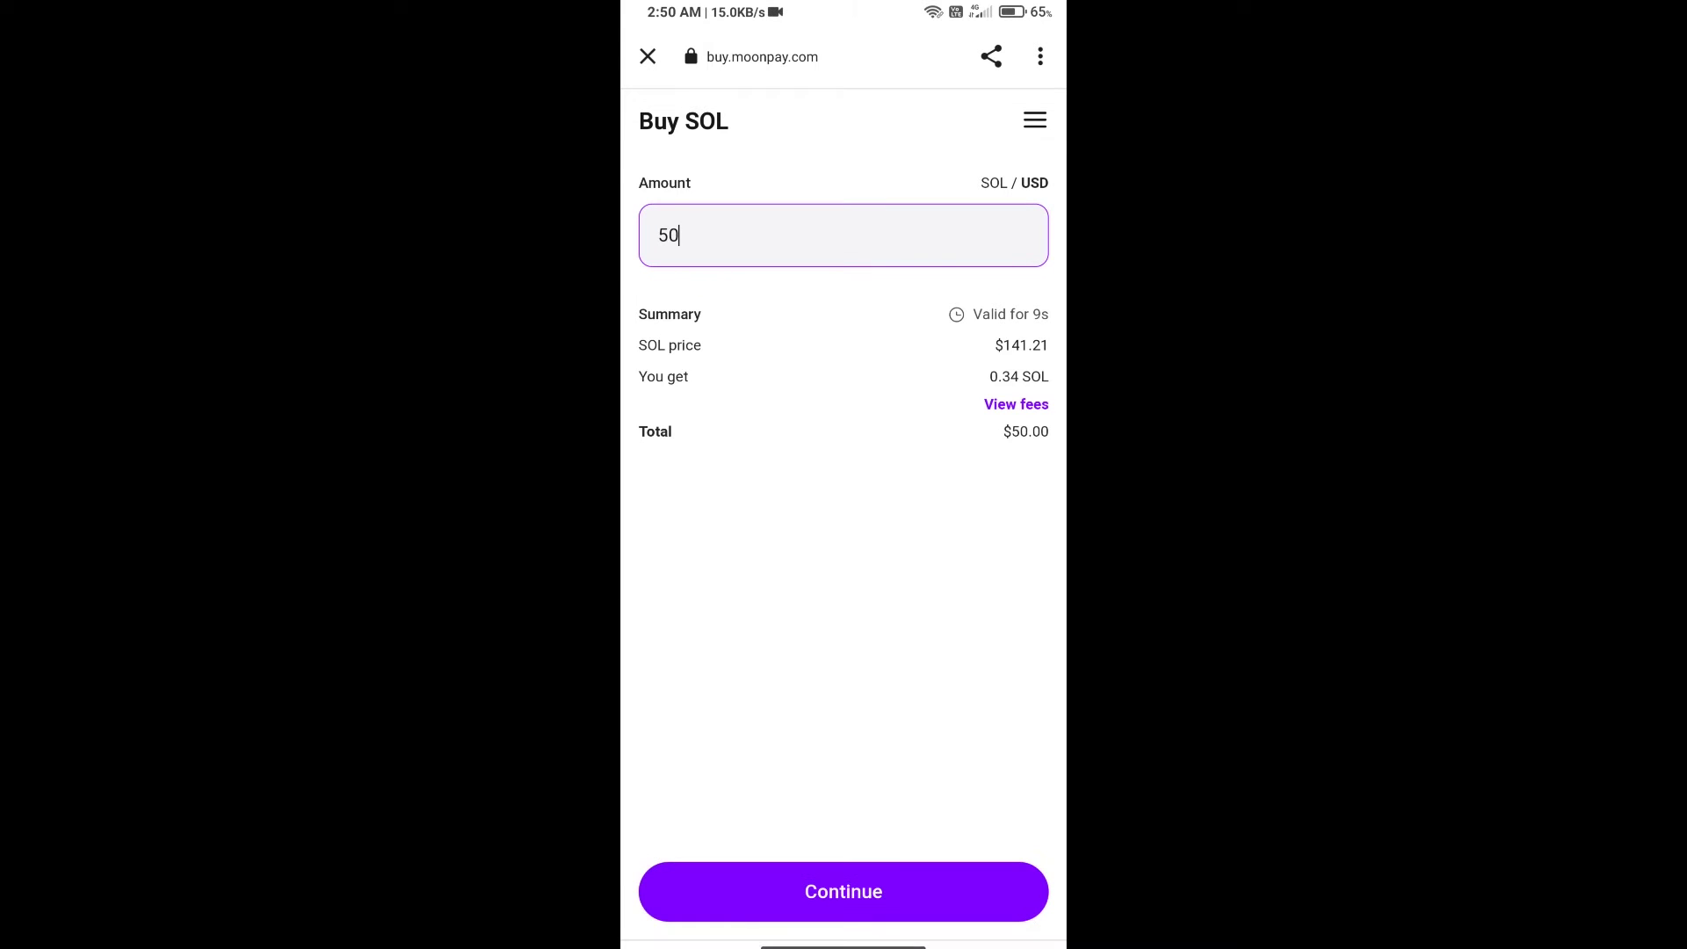
pyautogui.press('Escape')
pyautogui.press('Escape')
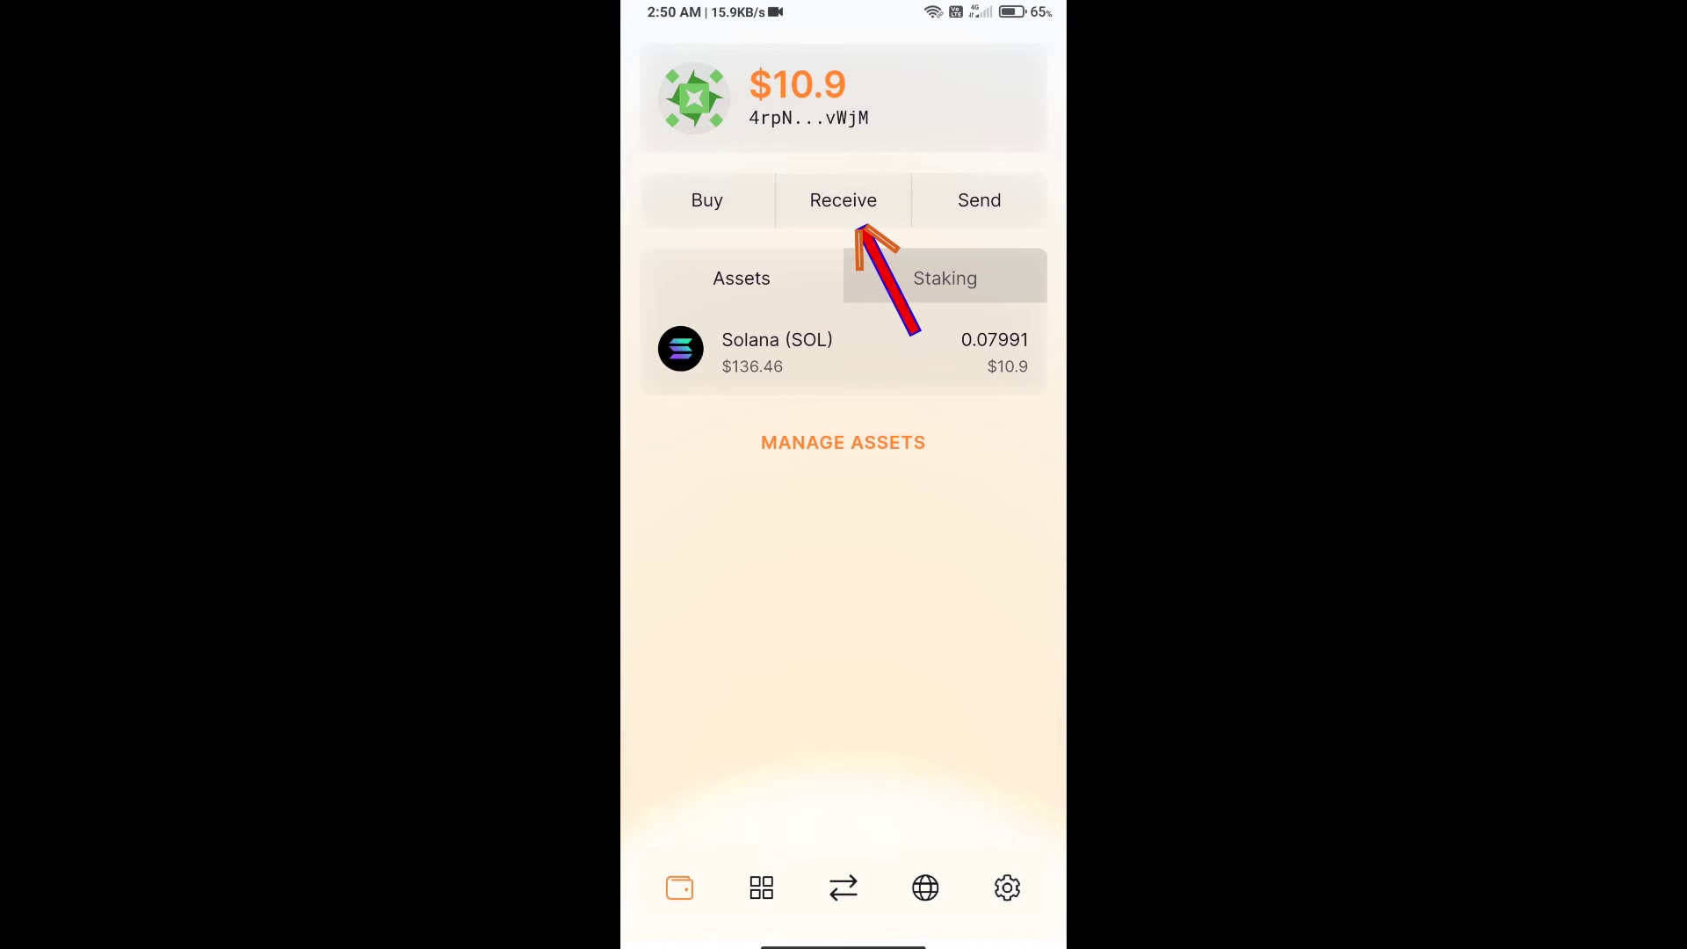
# View the wallet's SOL receiving address and QR code, then close it
pyautogui.click(843, 200)
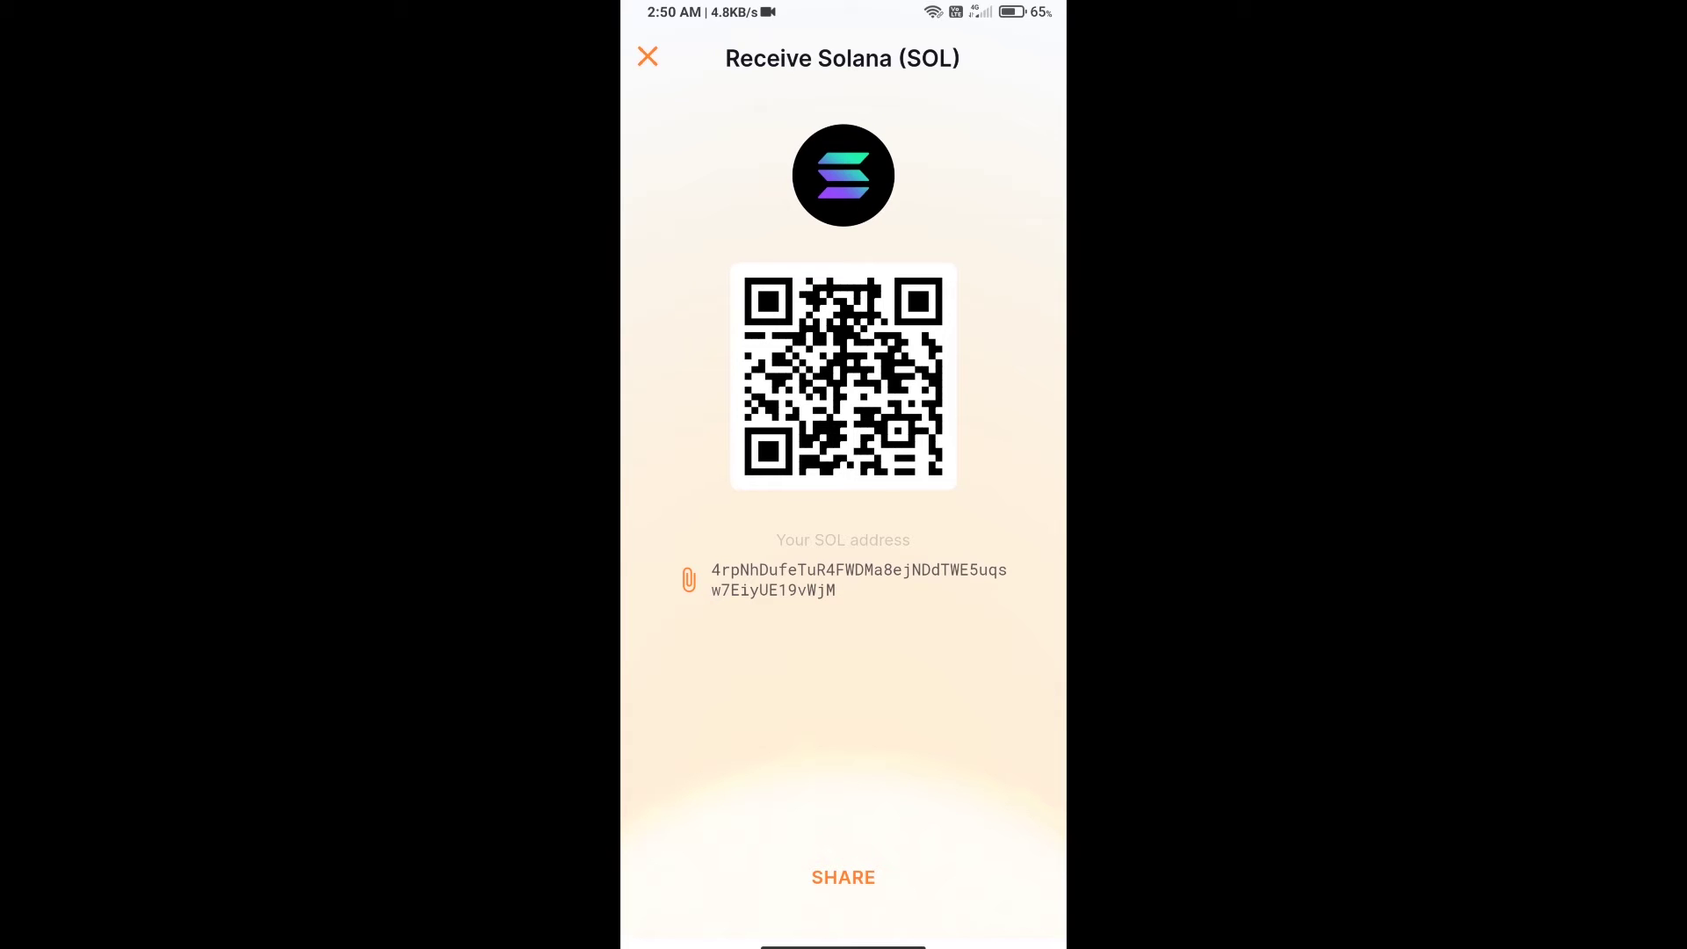
pyautogui.click(647, 57)
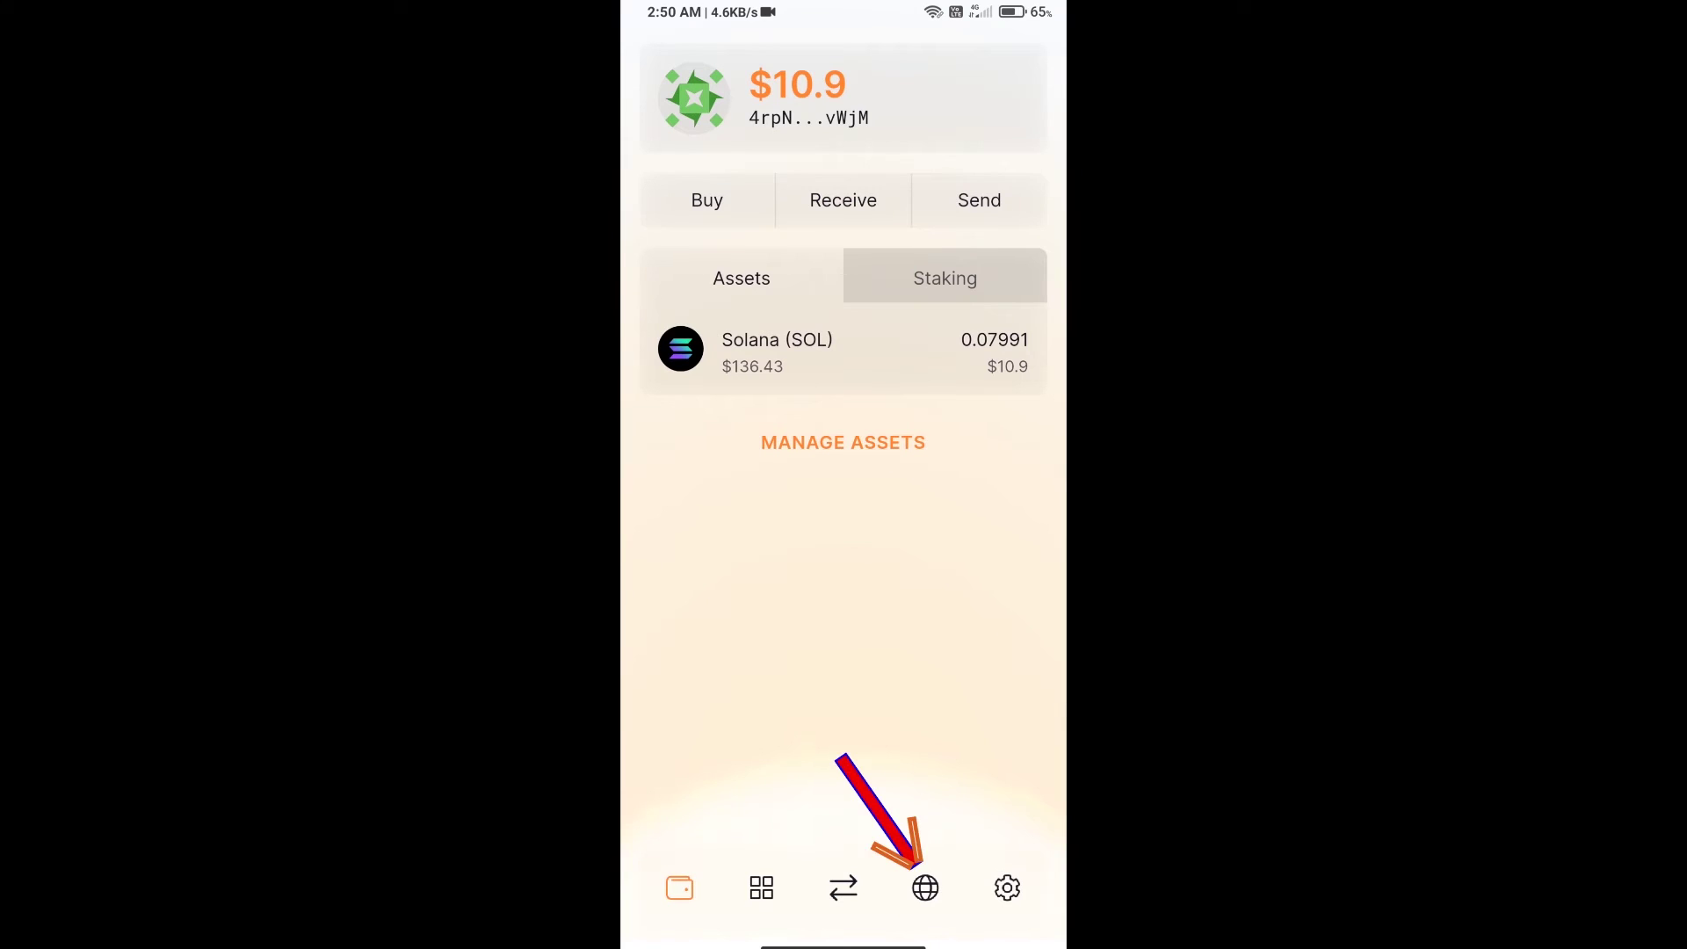
# Load raydium.io in Solflare's built-in browser
pyautogui.click(924, 888)
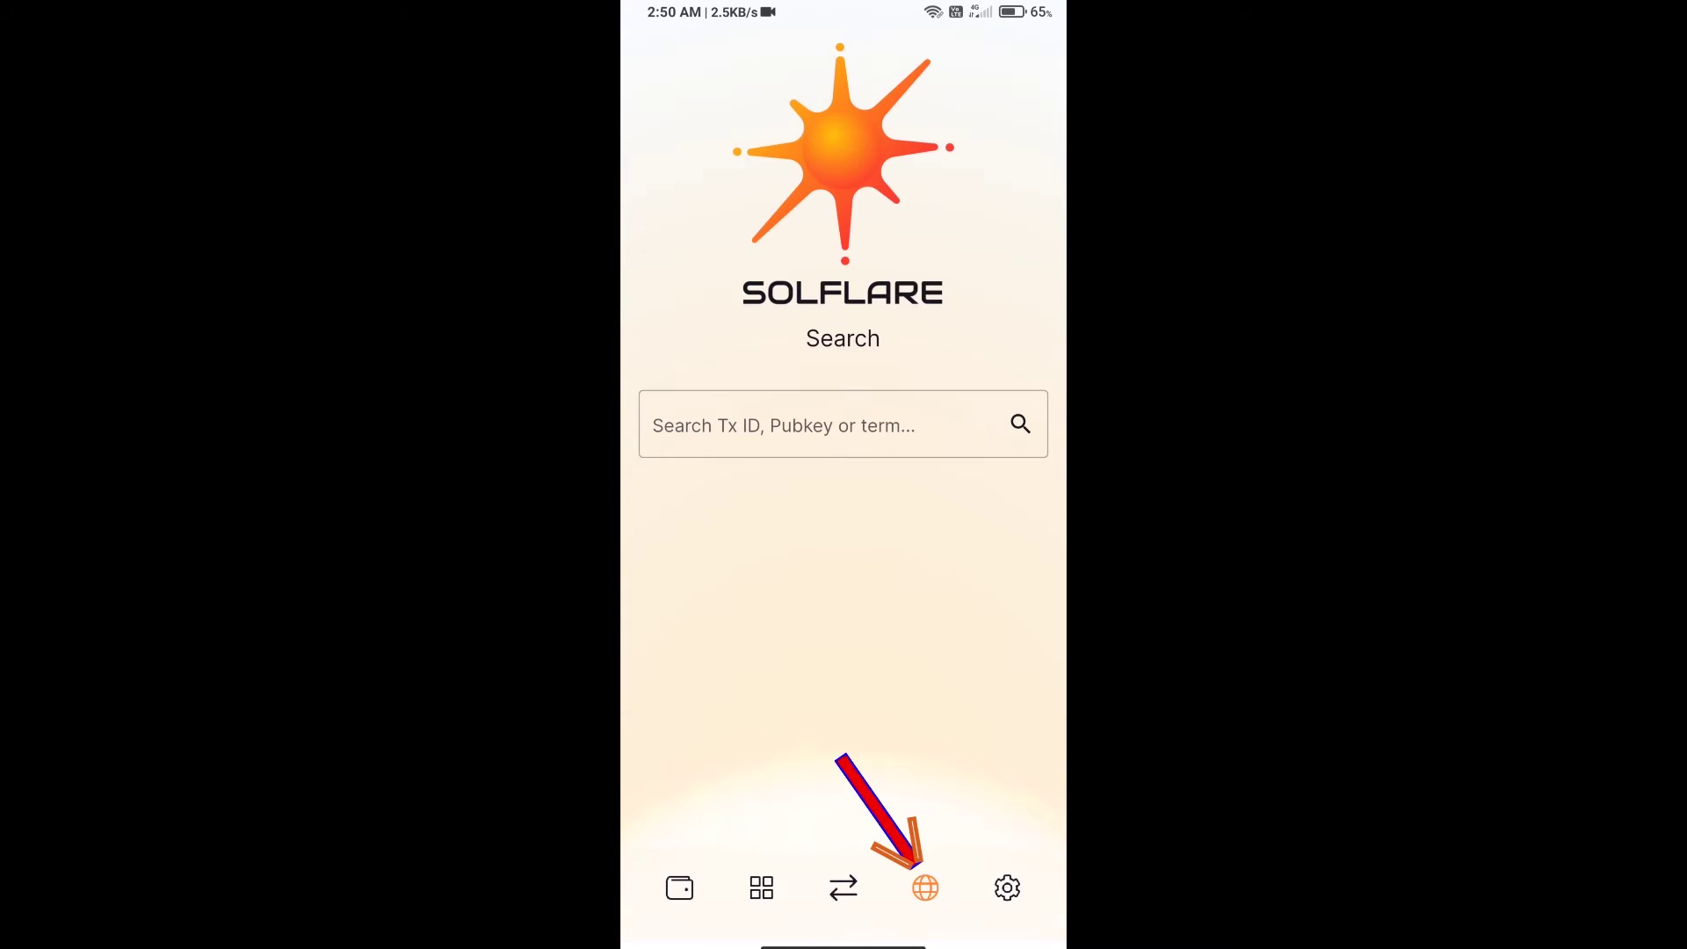
pyautogui.click(843, 424)
pyautogui.write('ra')
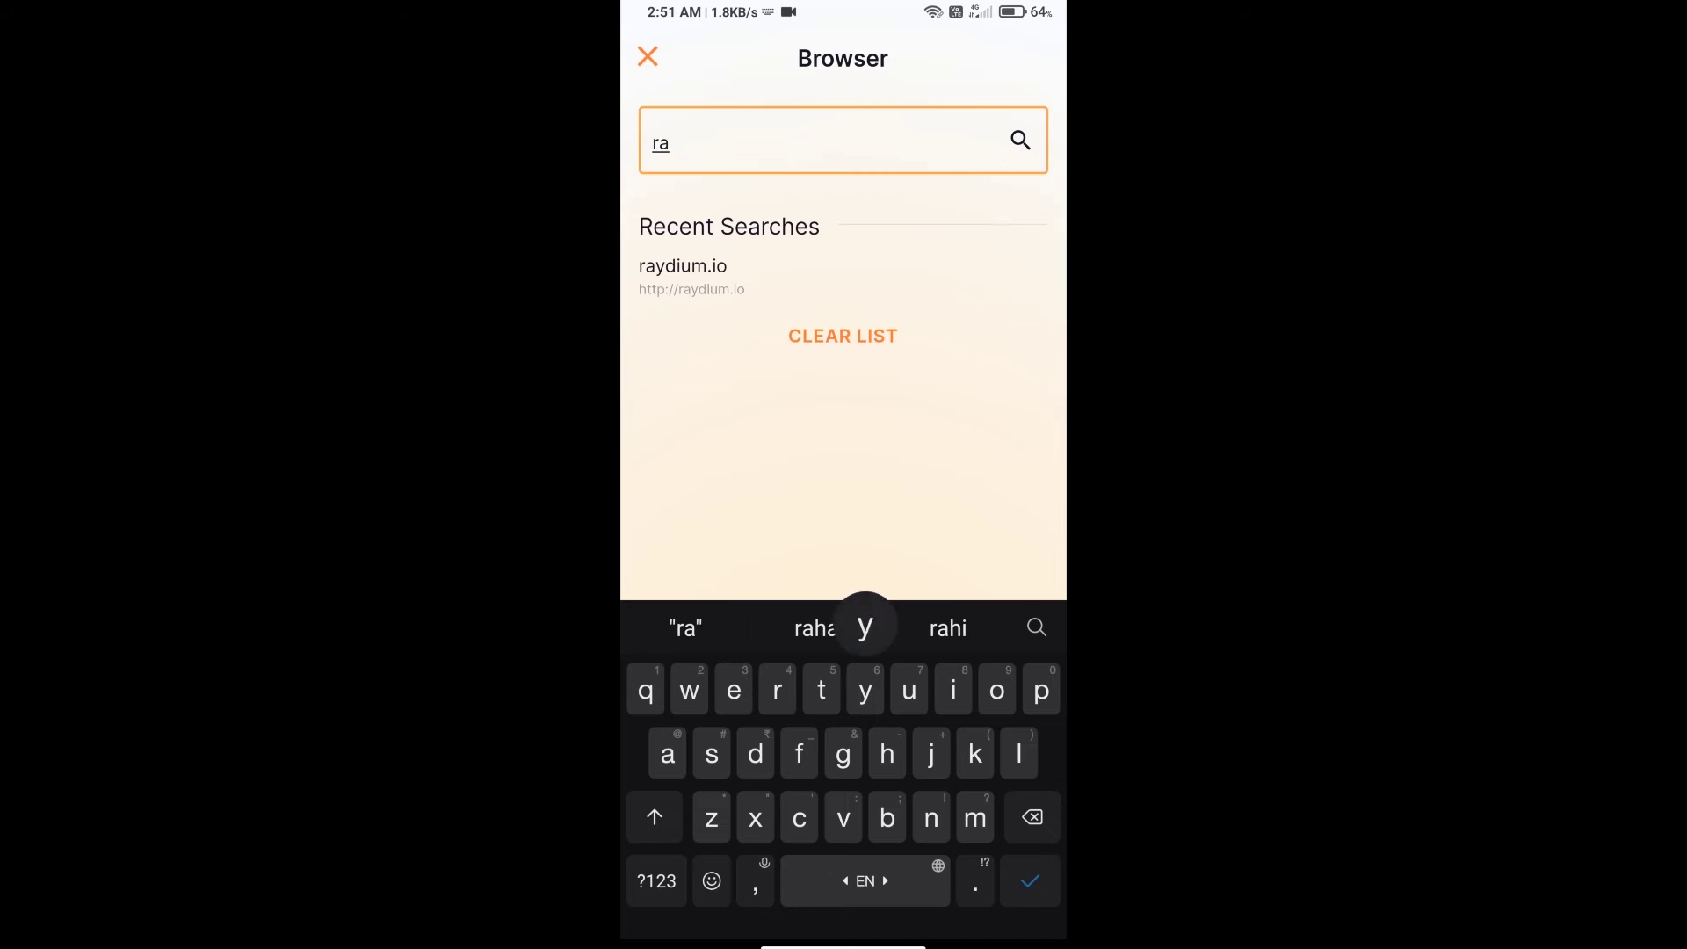
pyautogui.write('ydiu')
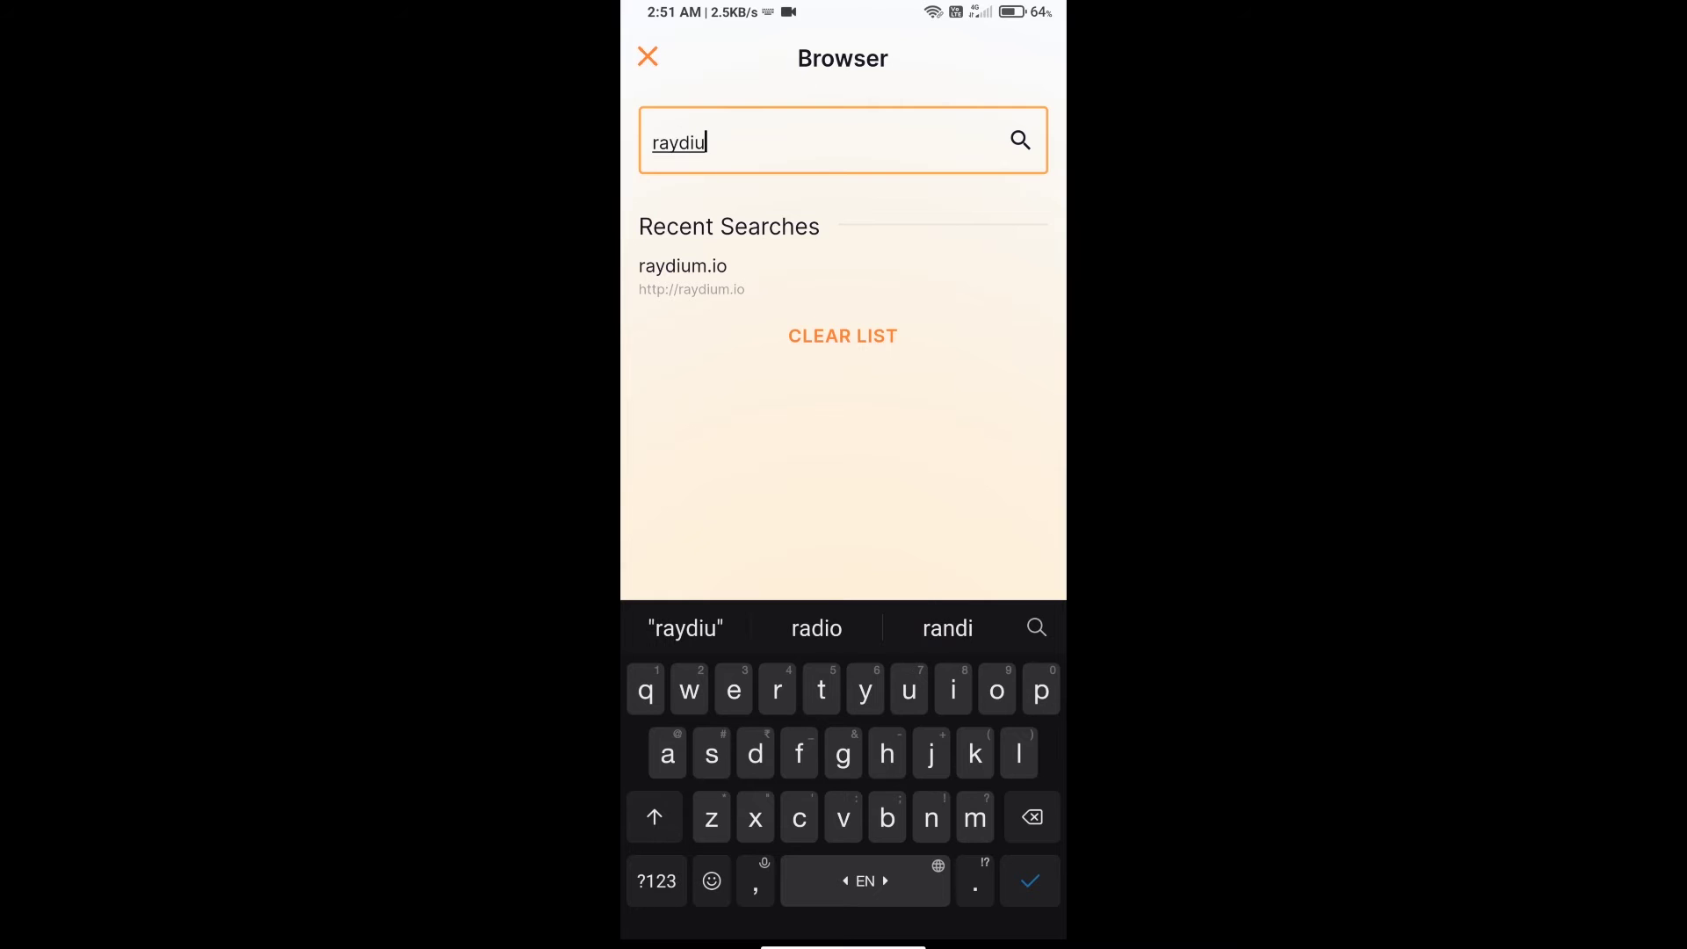
pyautogui.write('m.')
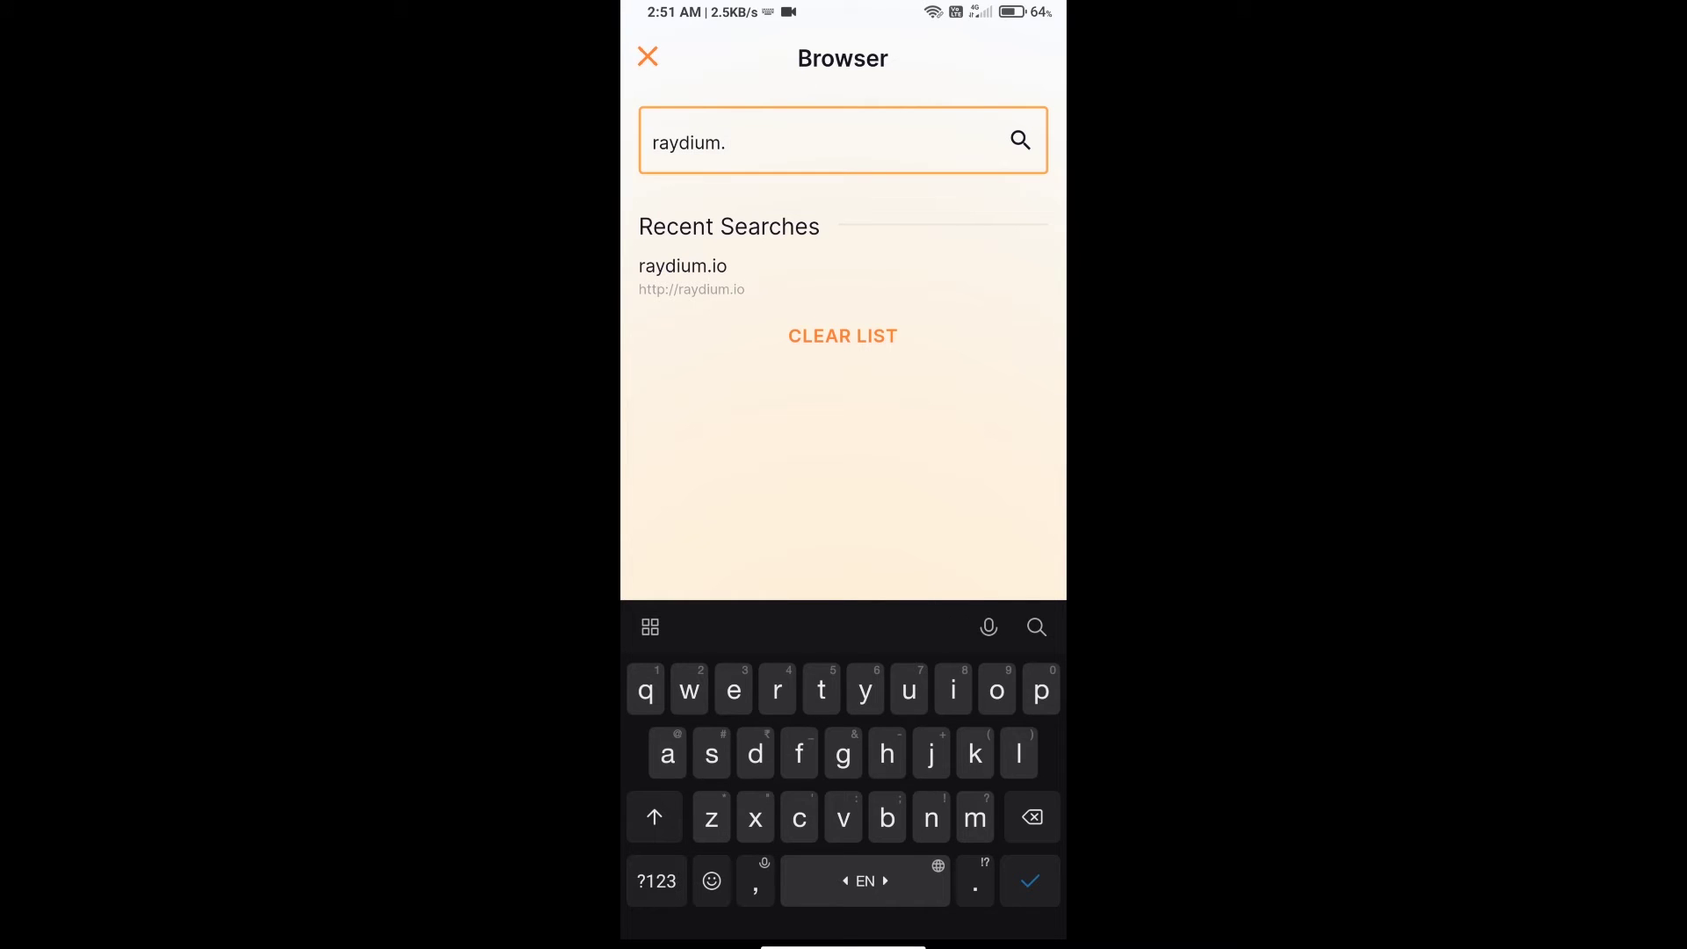
pyautogui.write('io')
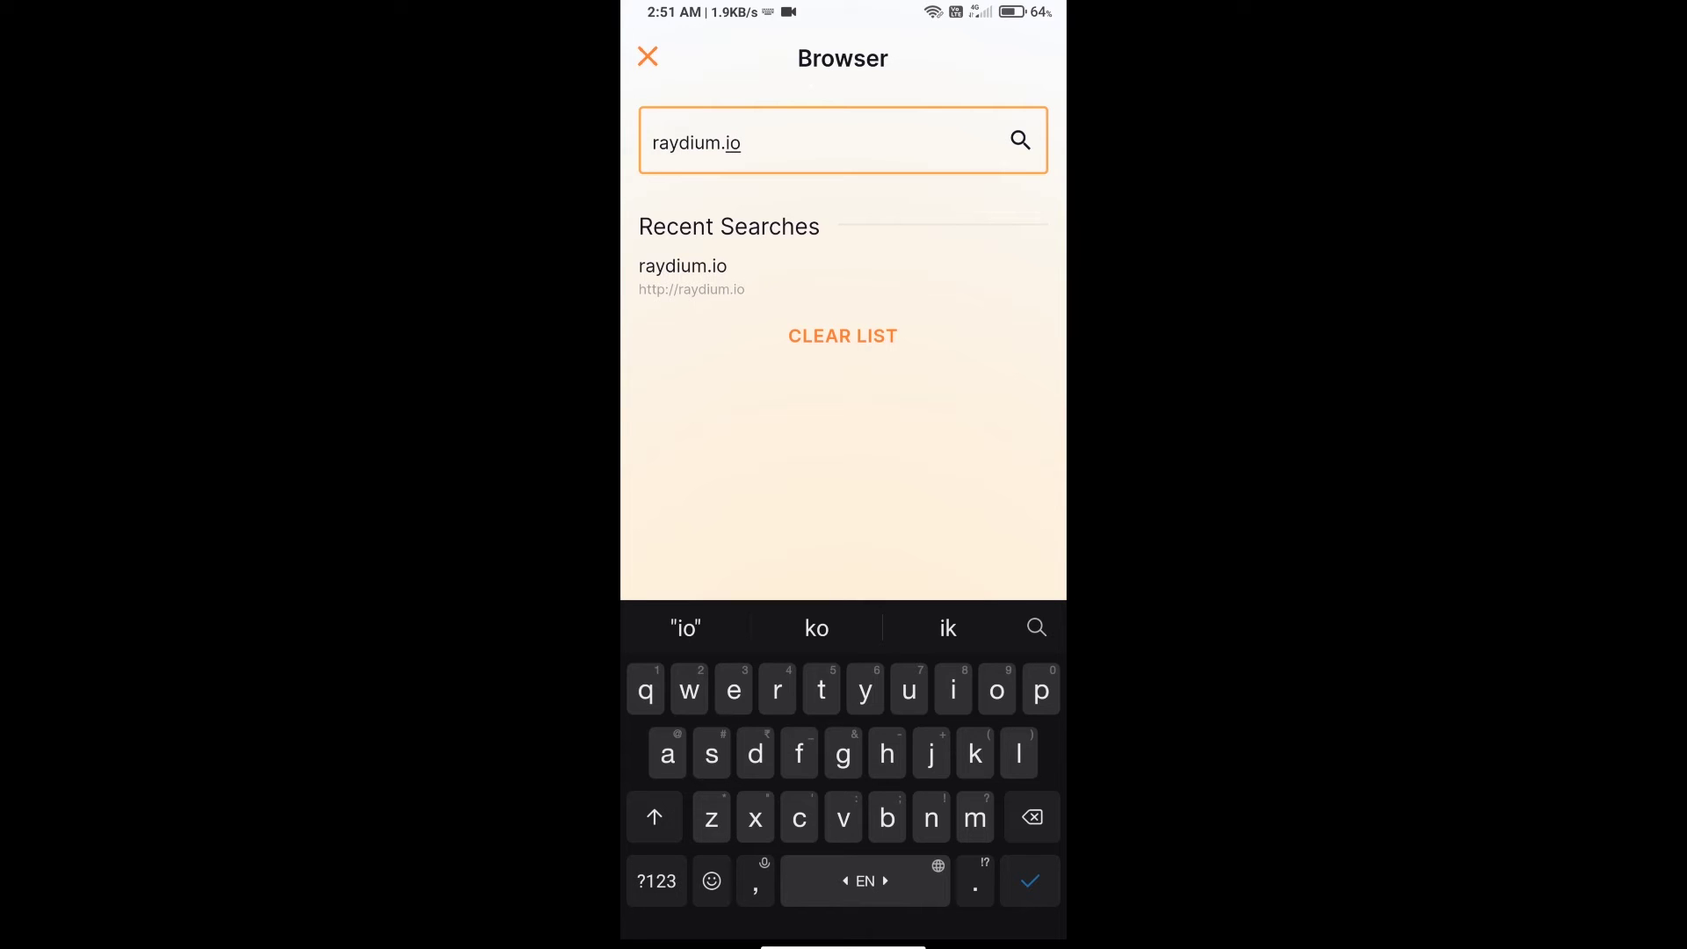
pyautogui.press('Return')
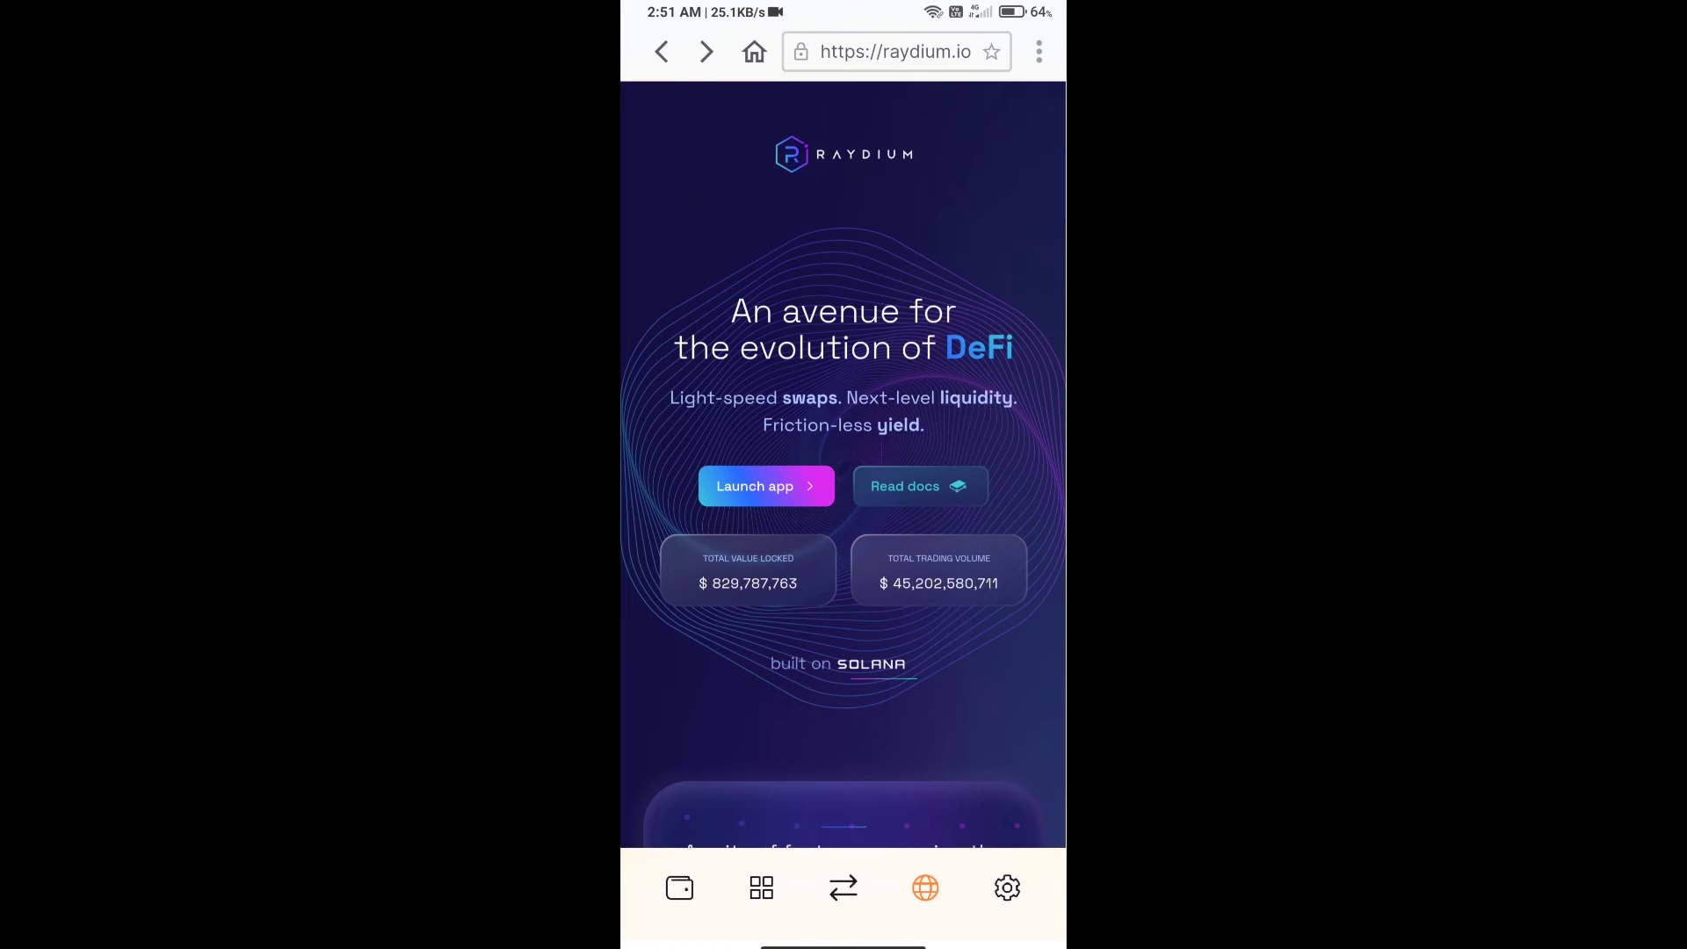
pyautogui.scroll(-5, 843, 461)
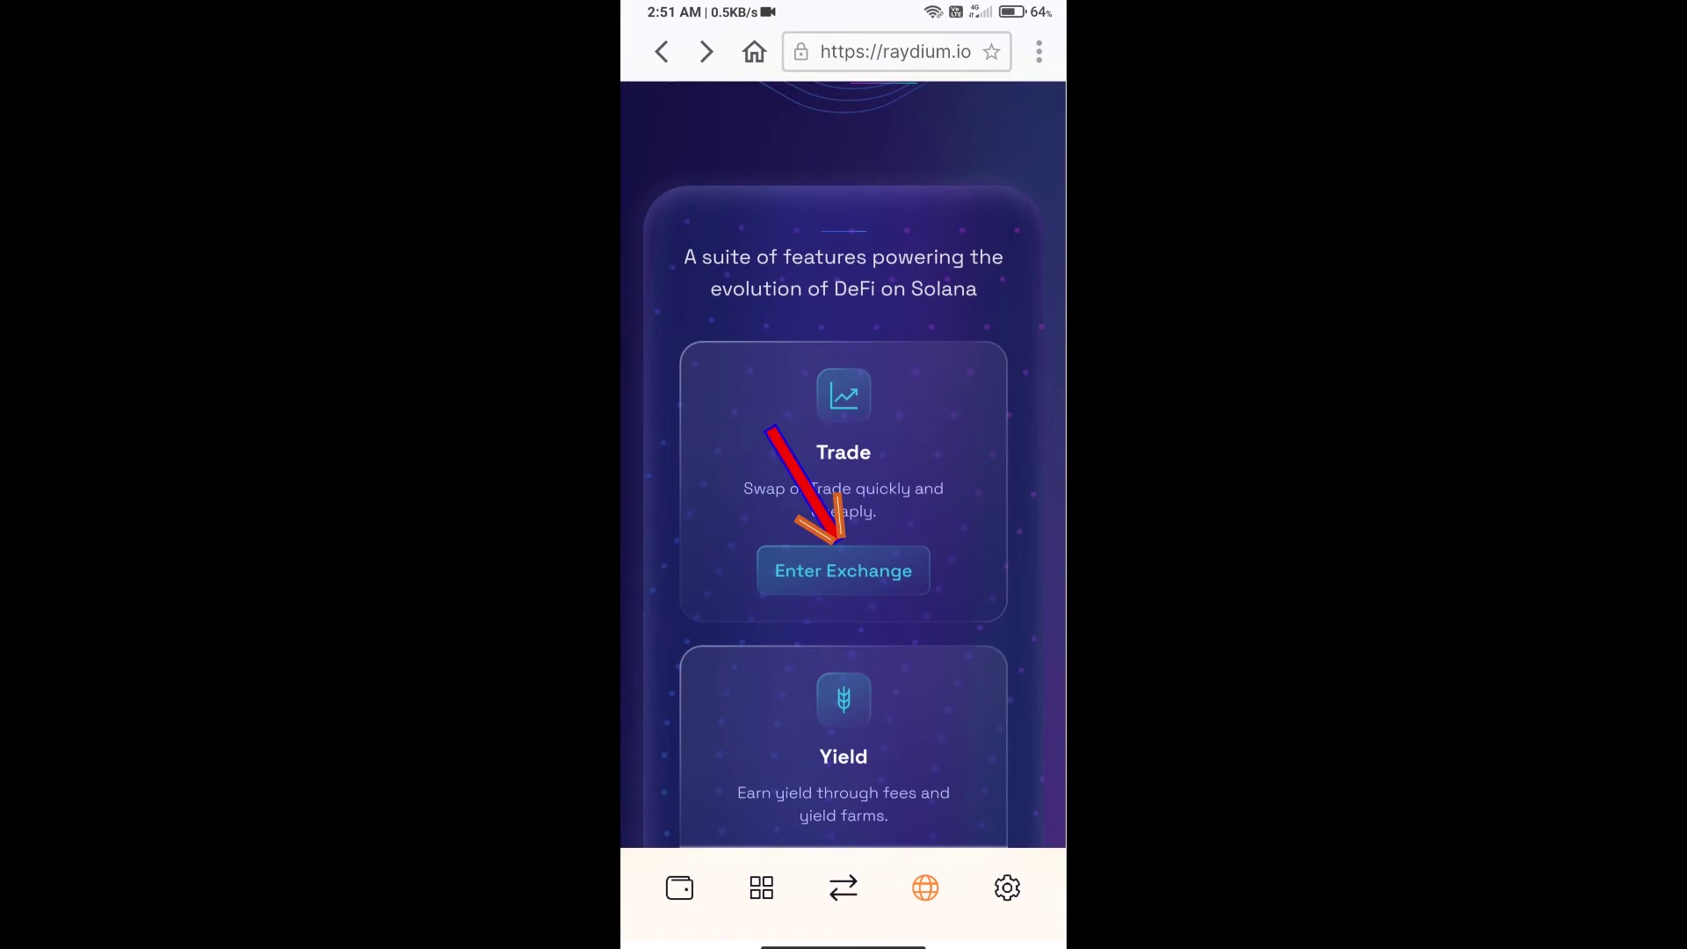
# Enter the Raydium exchange from the Trade card, opening the SOL-to-RAY swap
pyautogui.click(843, 570)
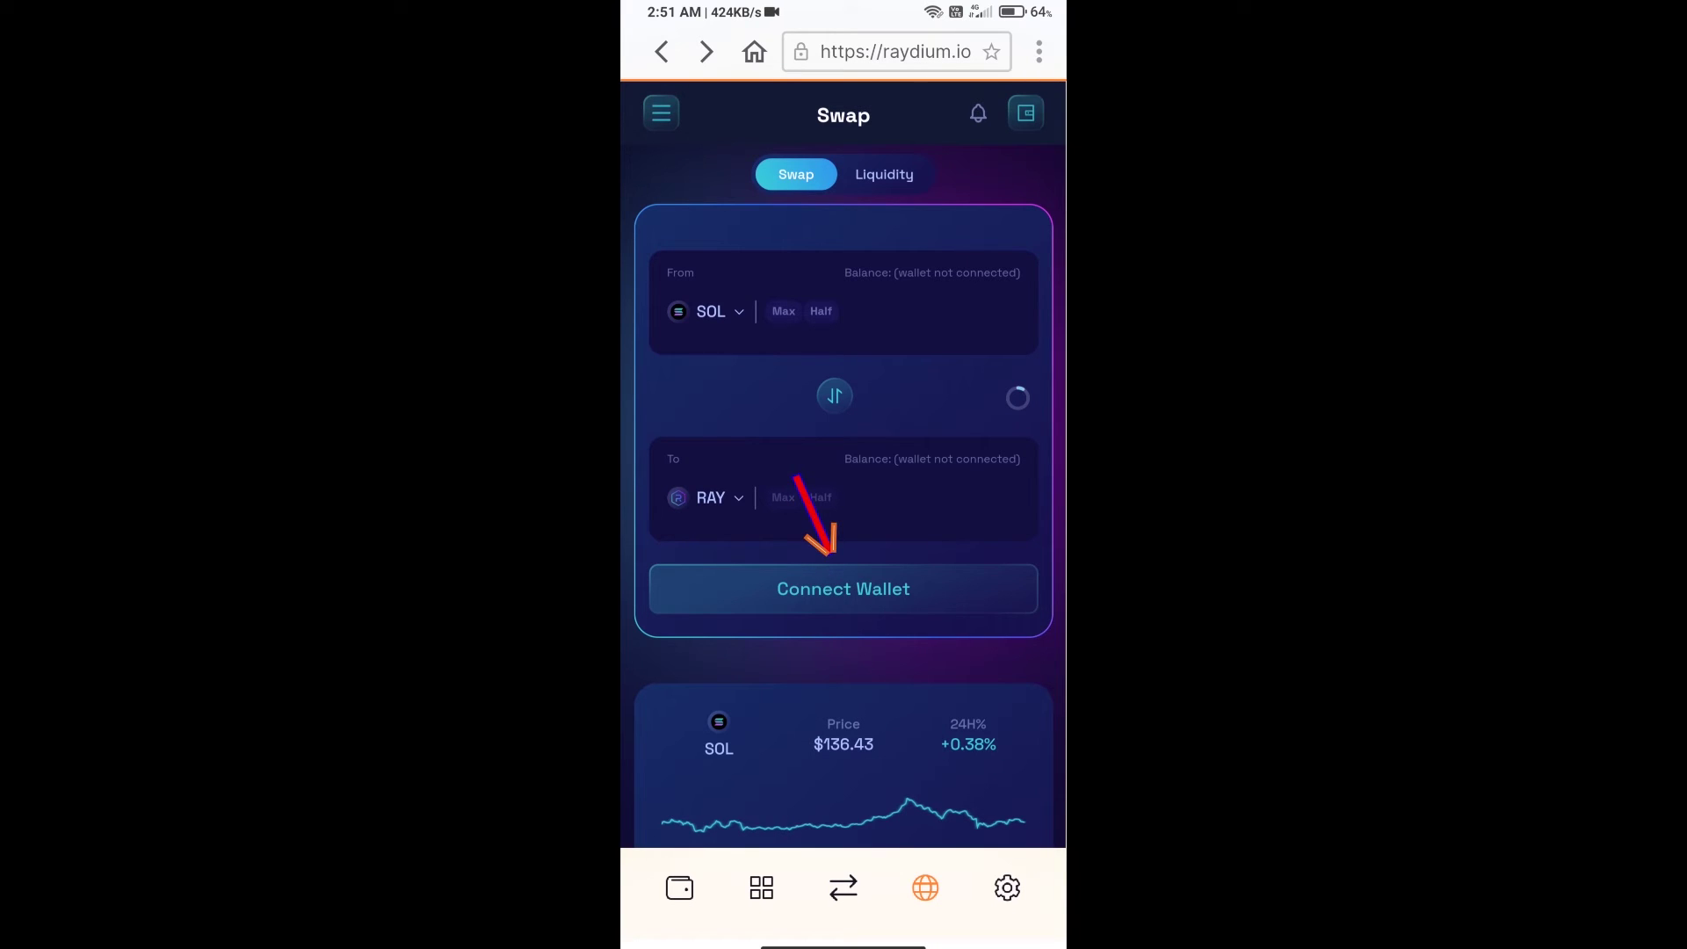
# Connect the Solflare mobile wallet to Raydium and approve the connection
pyautogui.click(844, 590)
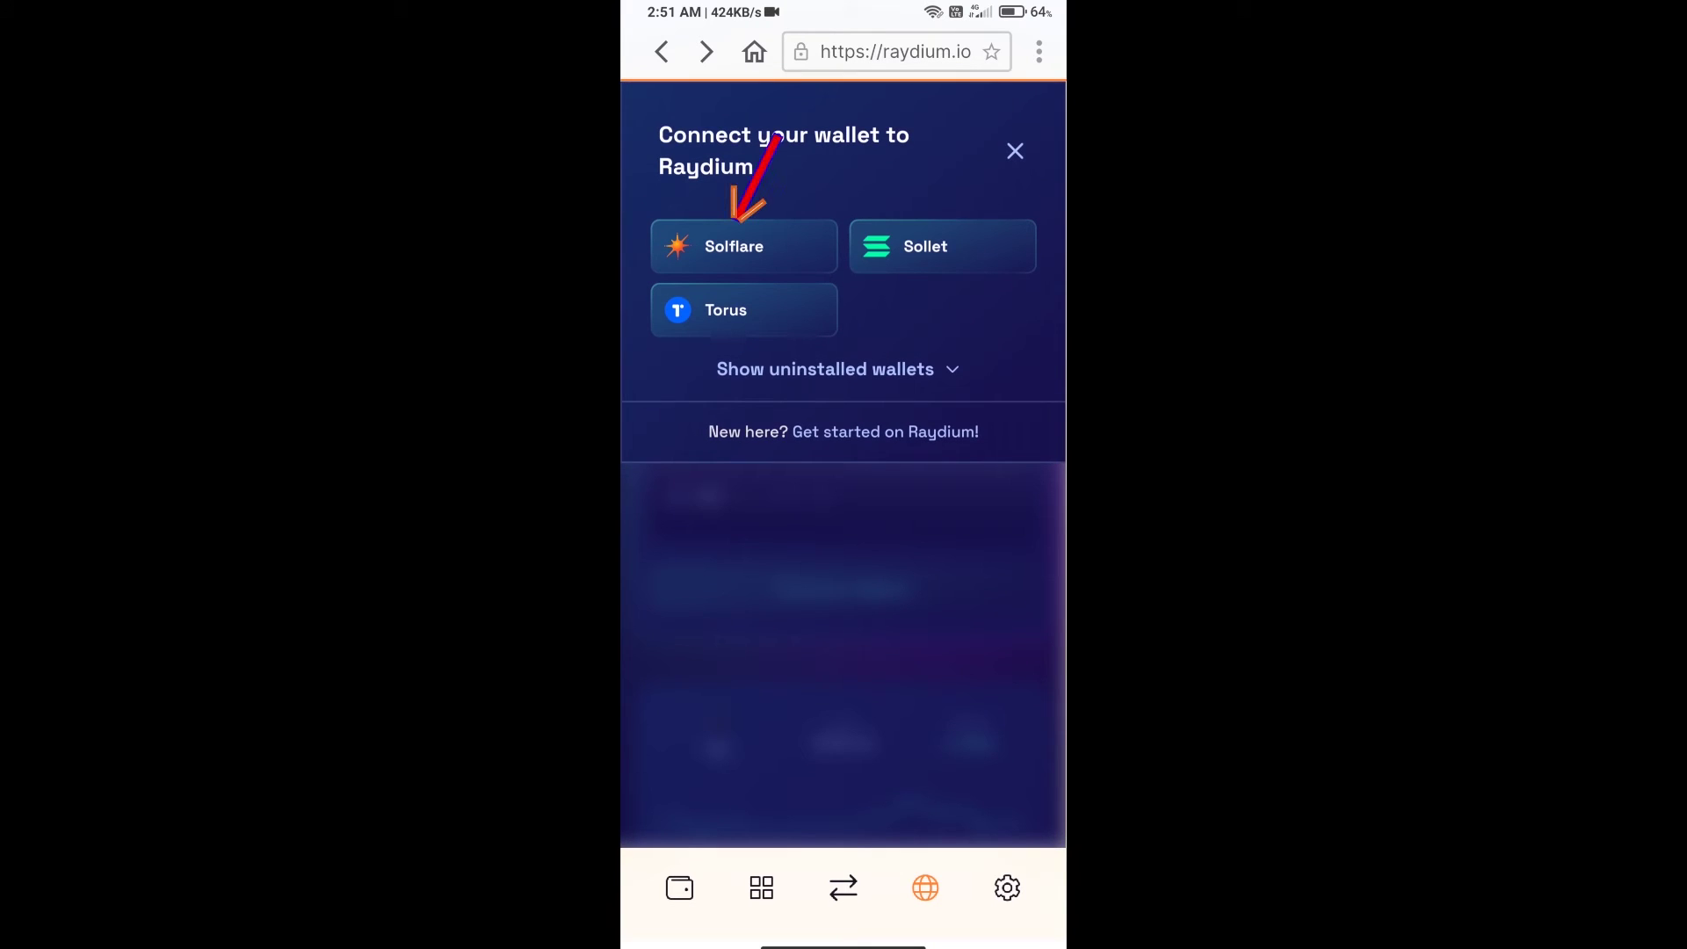
pyautogui.click(744, 245)
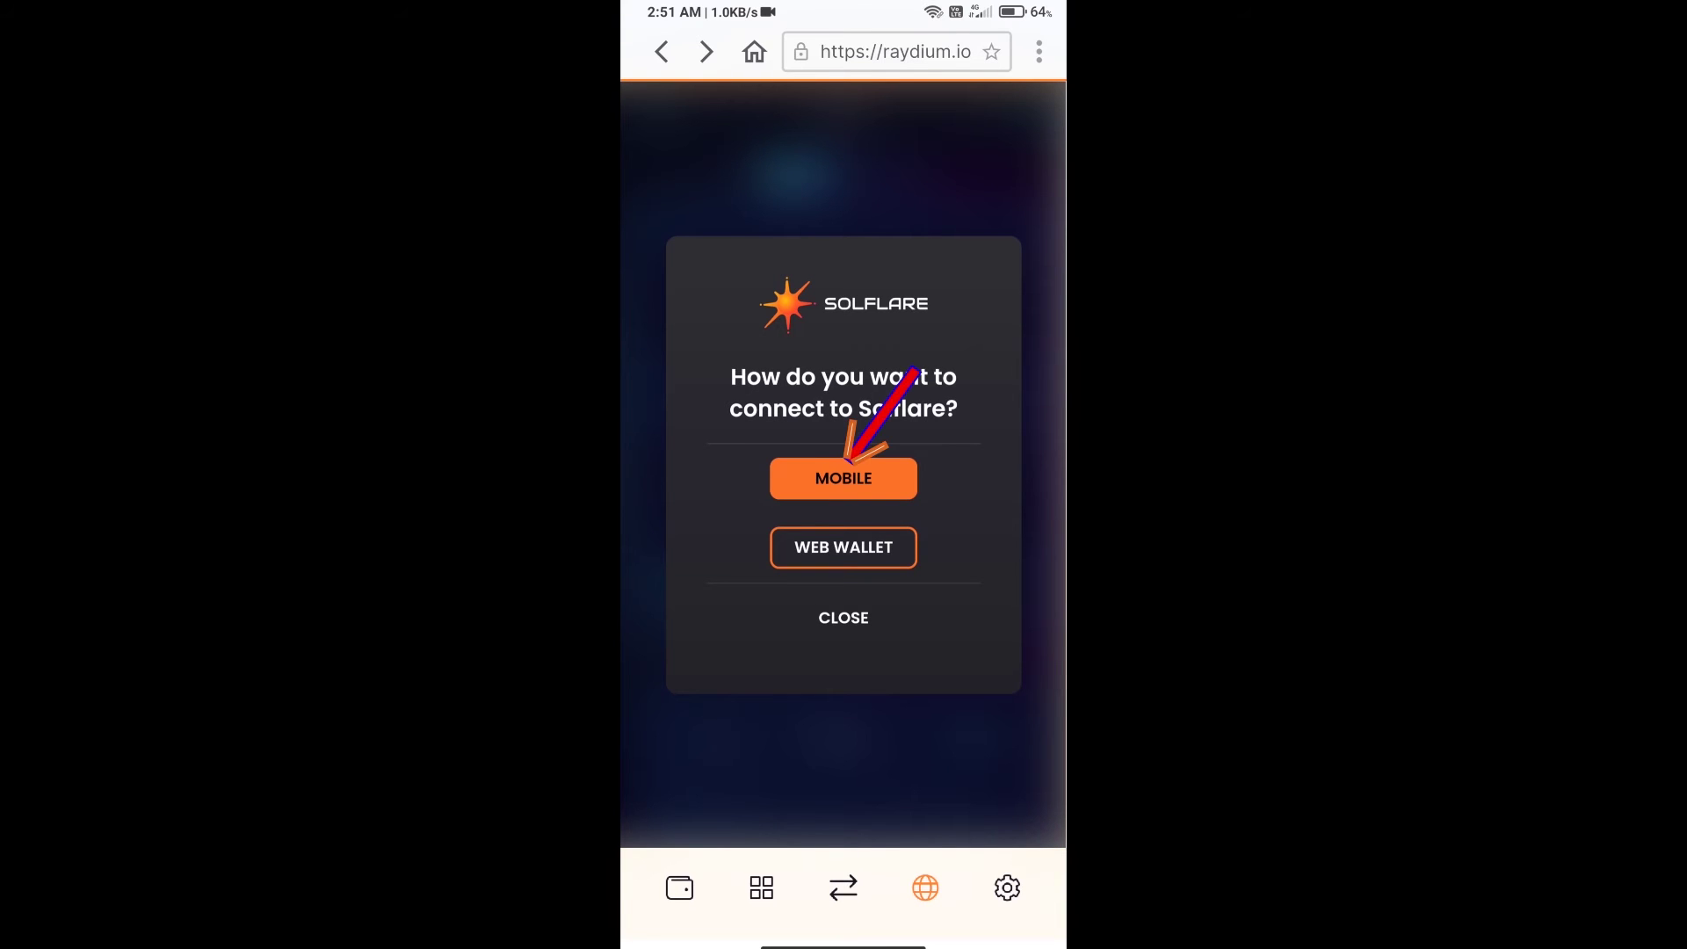
pyautogui.click(844, 478)
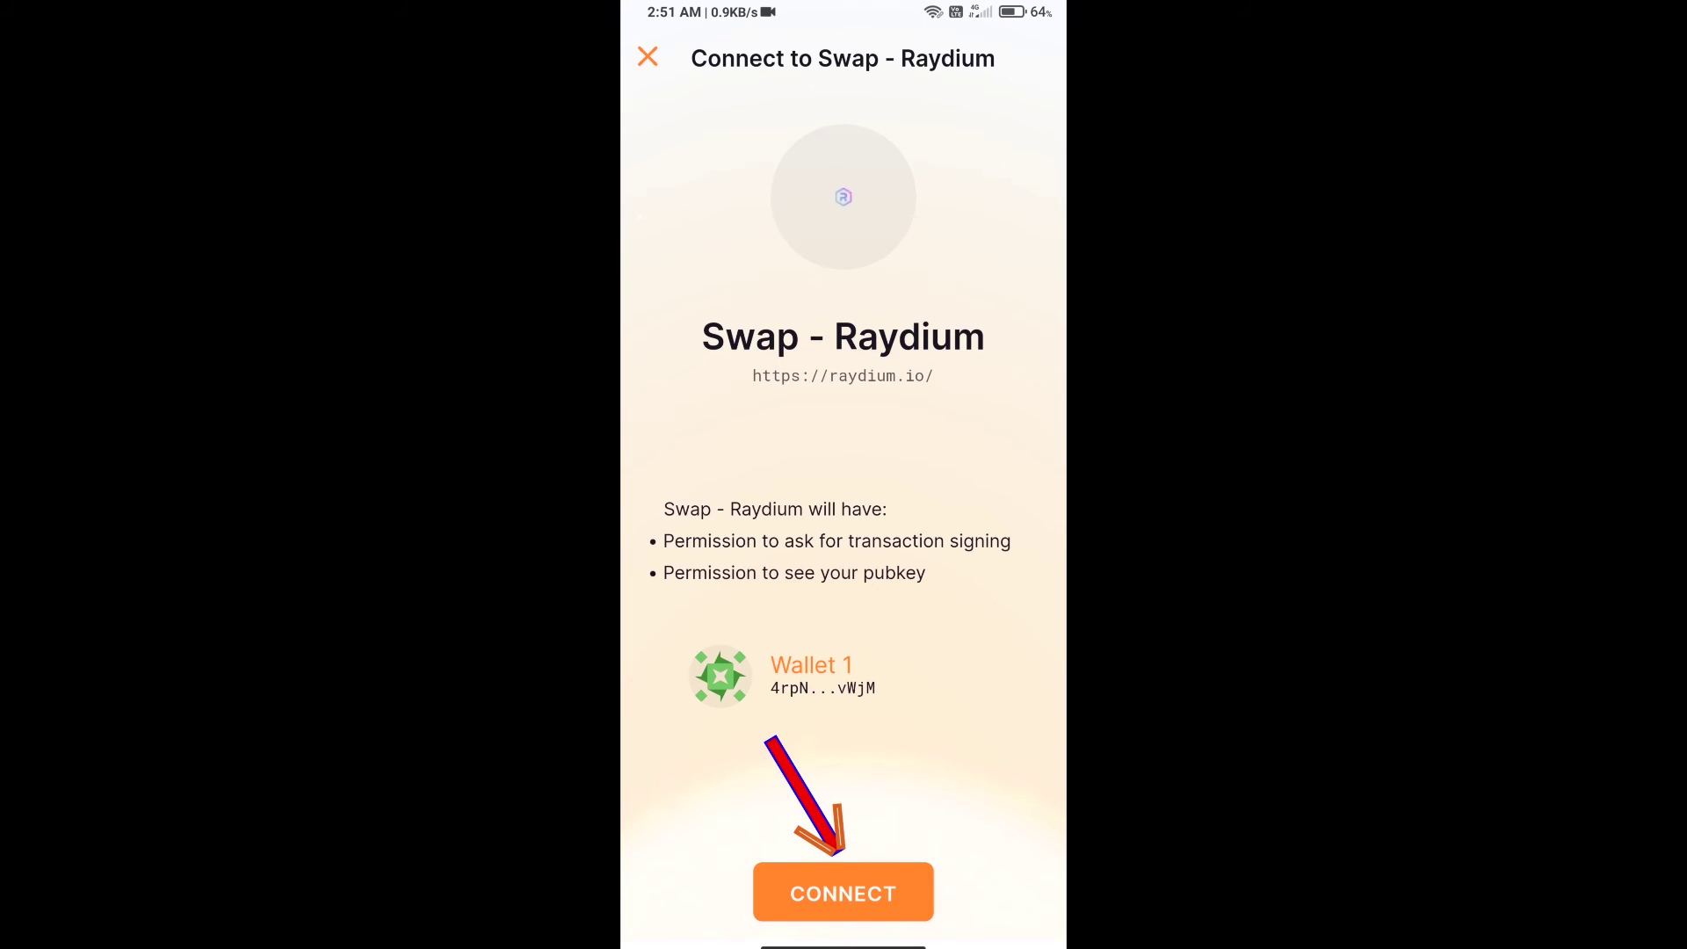
pyautogui.click(844, 893)
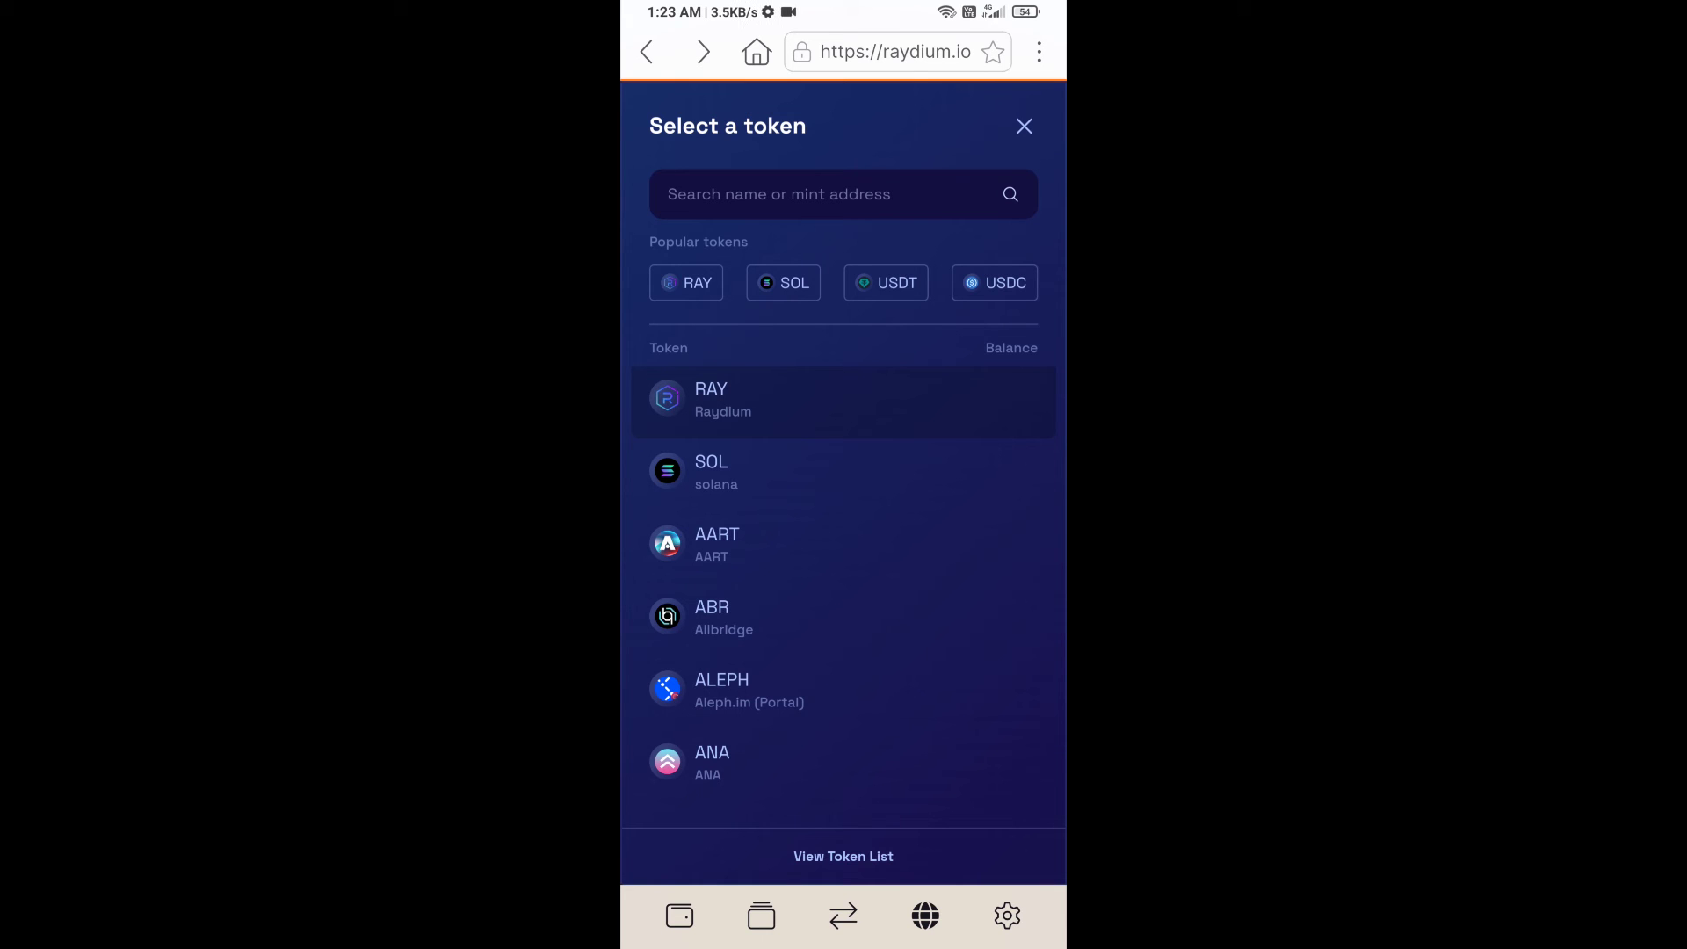
# Copy mSOL's Solana contract address from CoinMarketCap in Chrome, then return to Solflare
pyautogui.moveTo(843, 943); pyautogui.dragTo(843, 594)
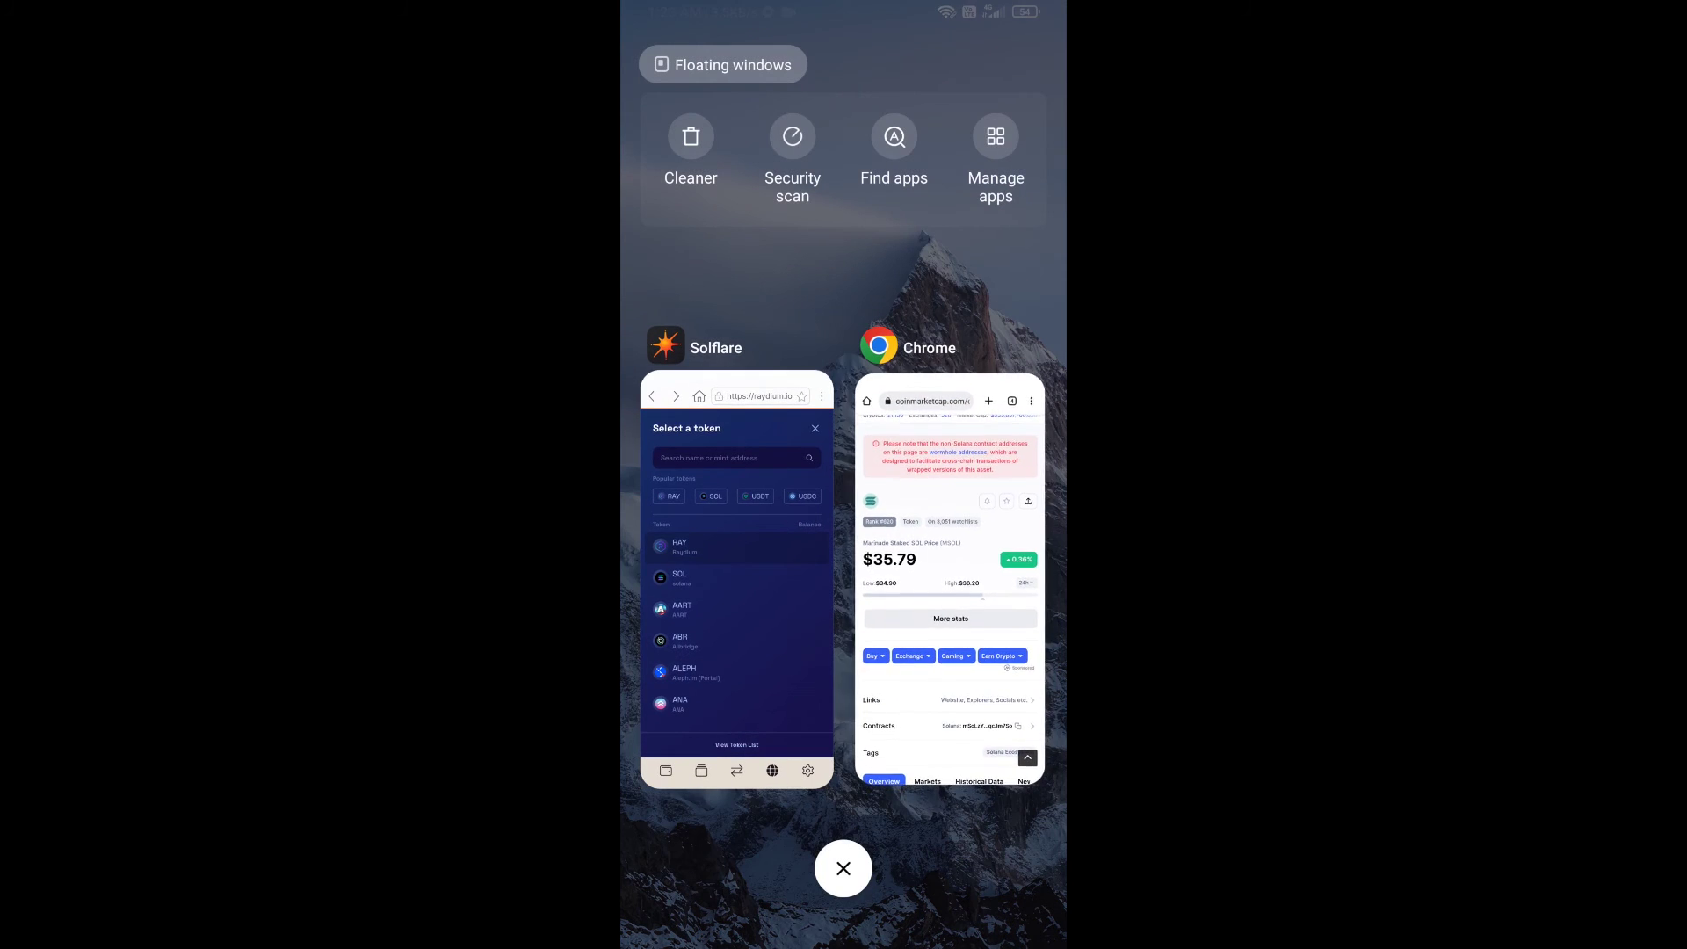
pyautogui.click(953, 567)
pyautogui.click(1004, 818)
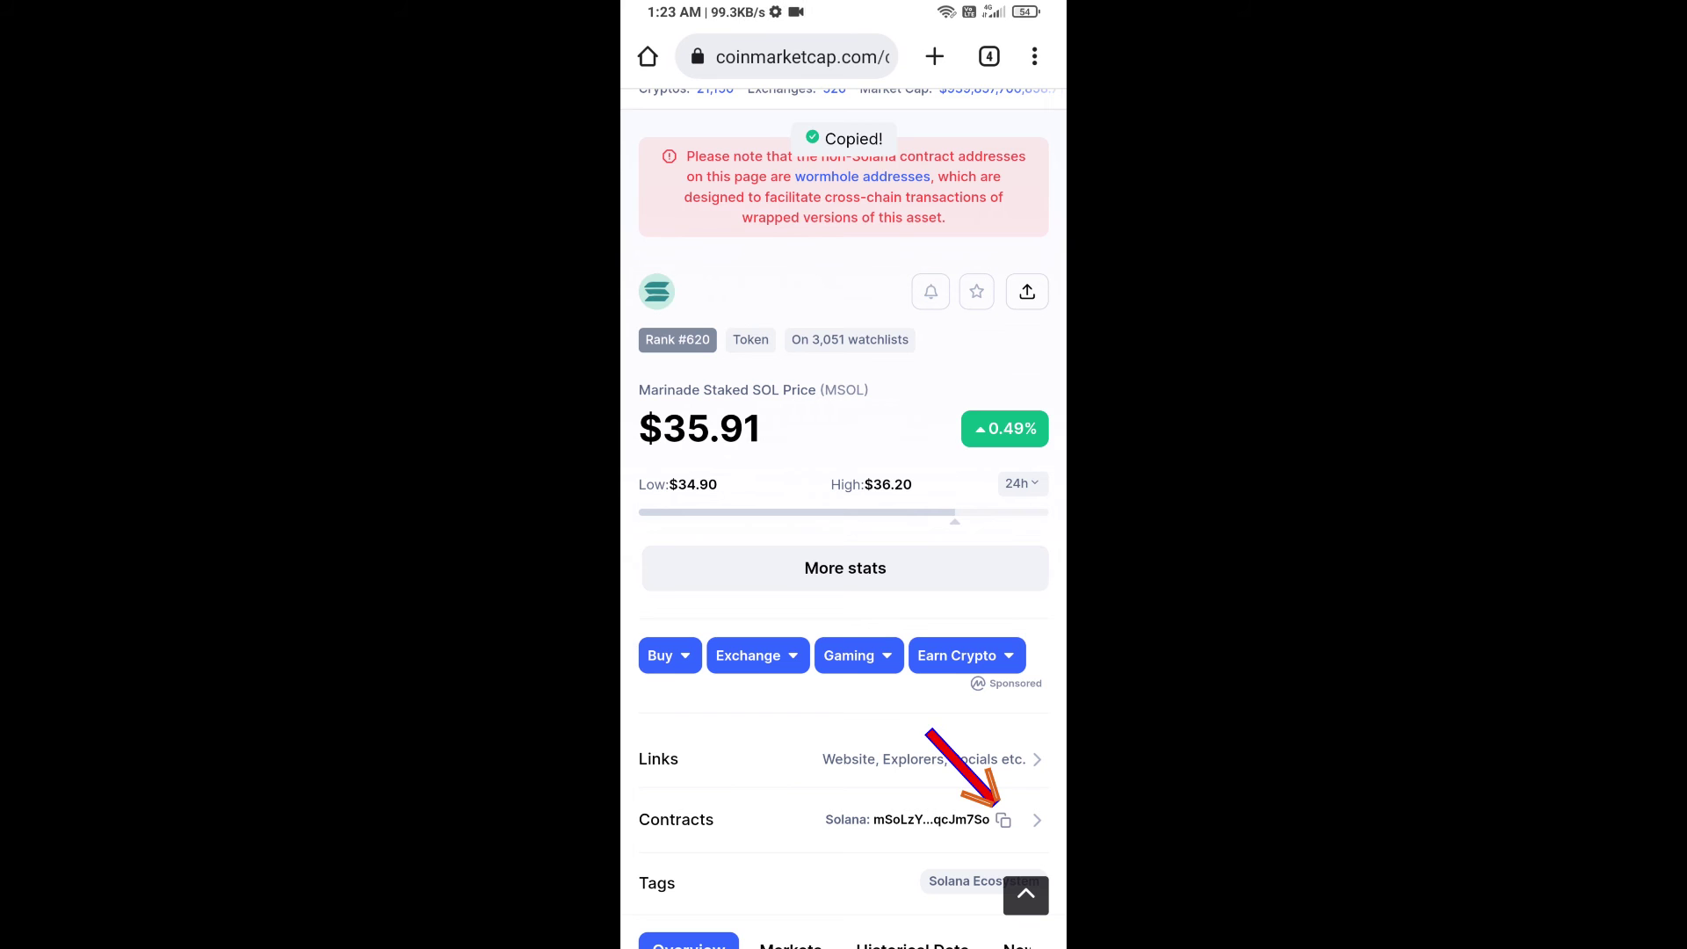
pyautogui.moveTo(844, 943); pyautogui.dragTo(844, 594)
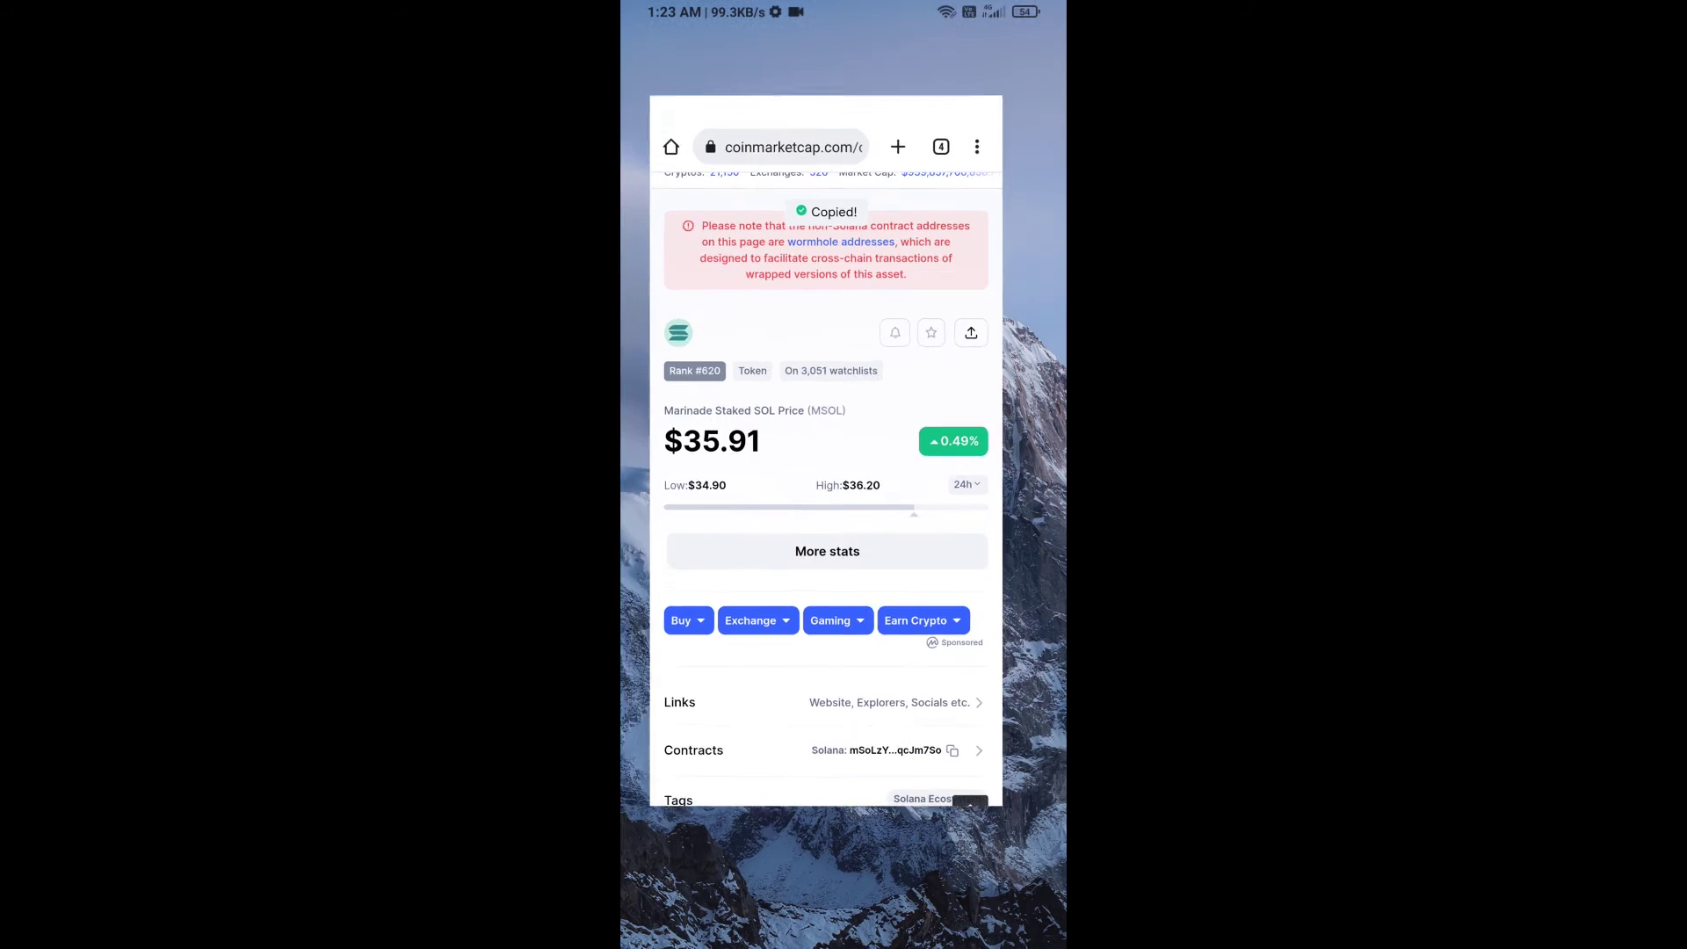
pyautogui.click(953, 566)
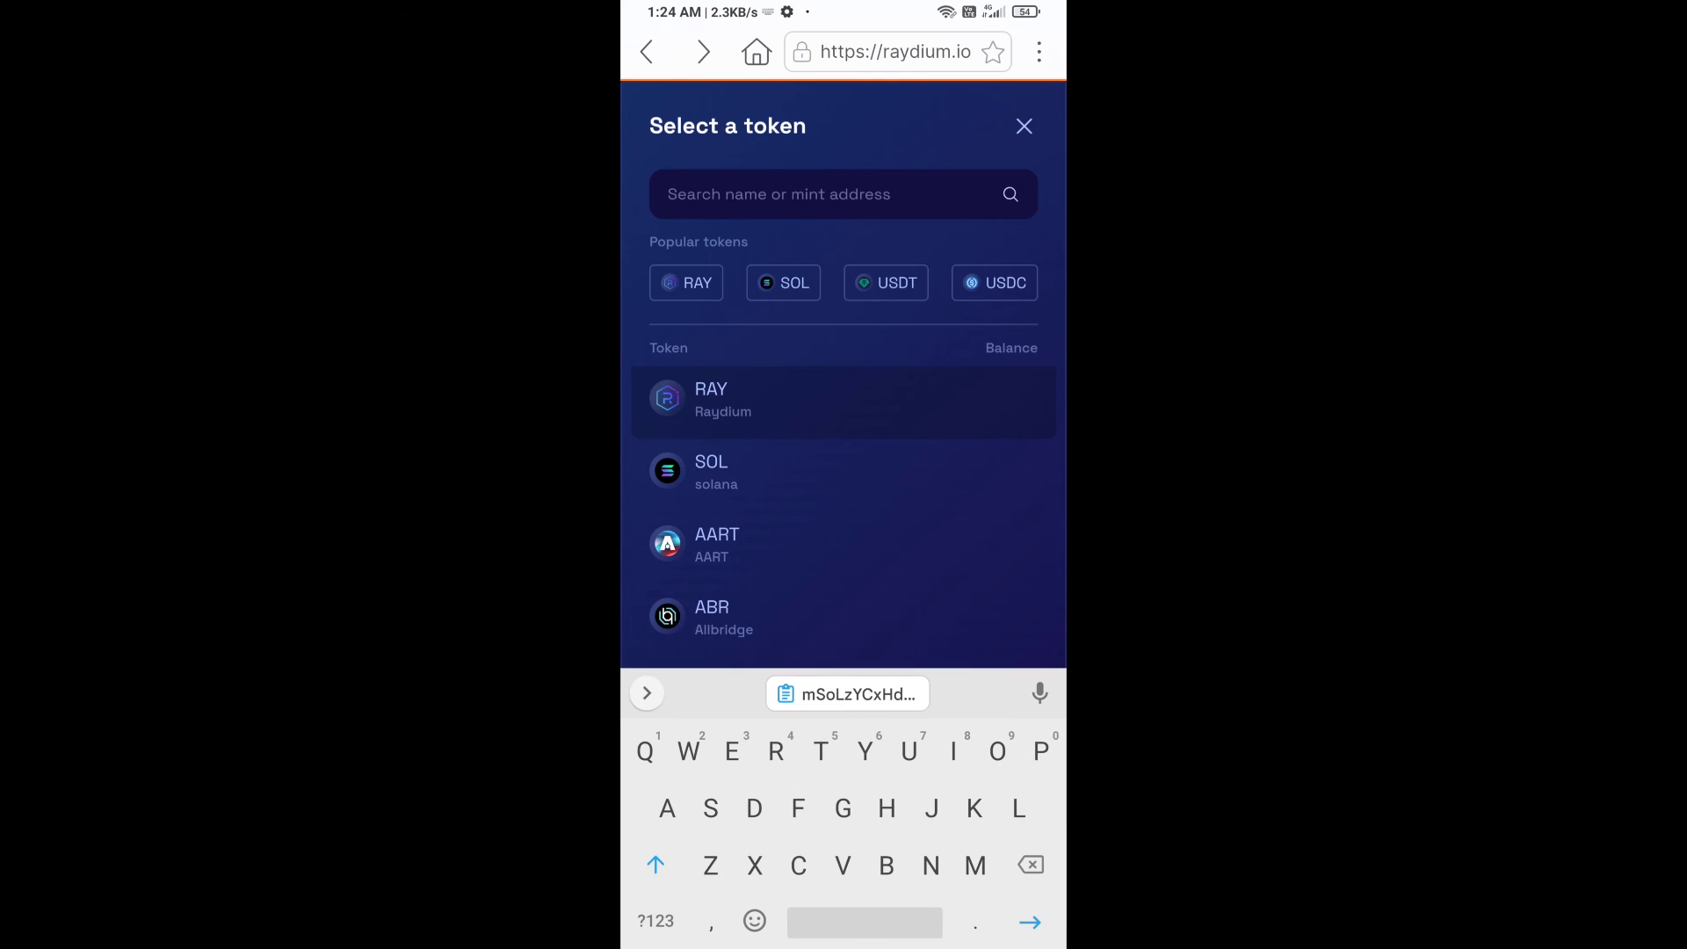
# Paste the mSOL mint address into token search and select mSOL as the receive token
pyautogui.click(847, 694)
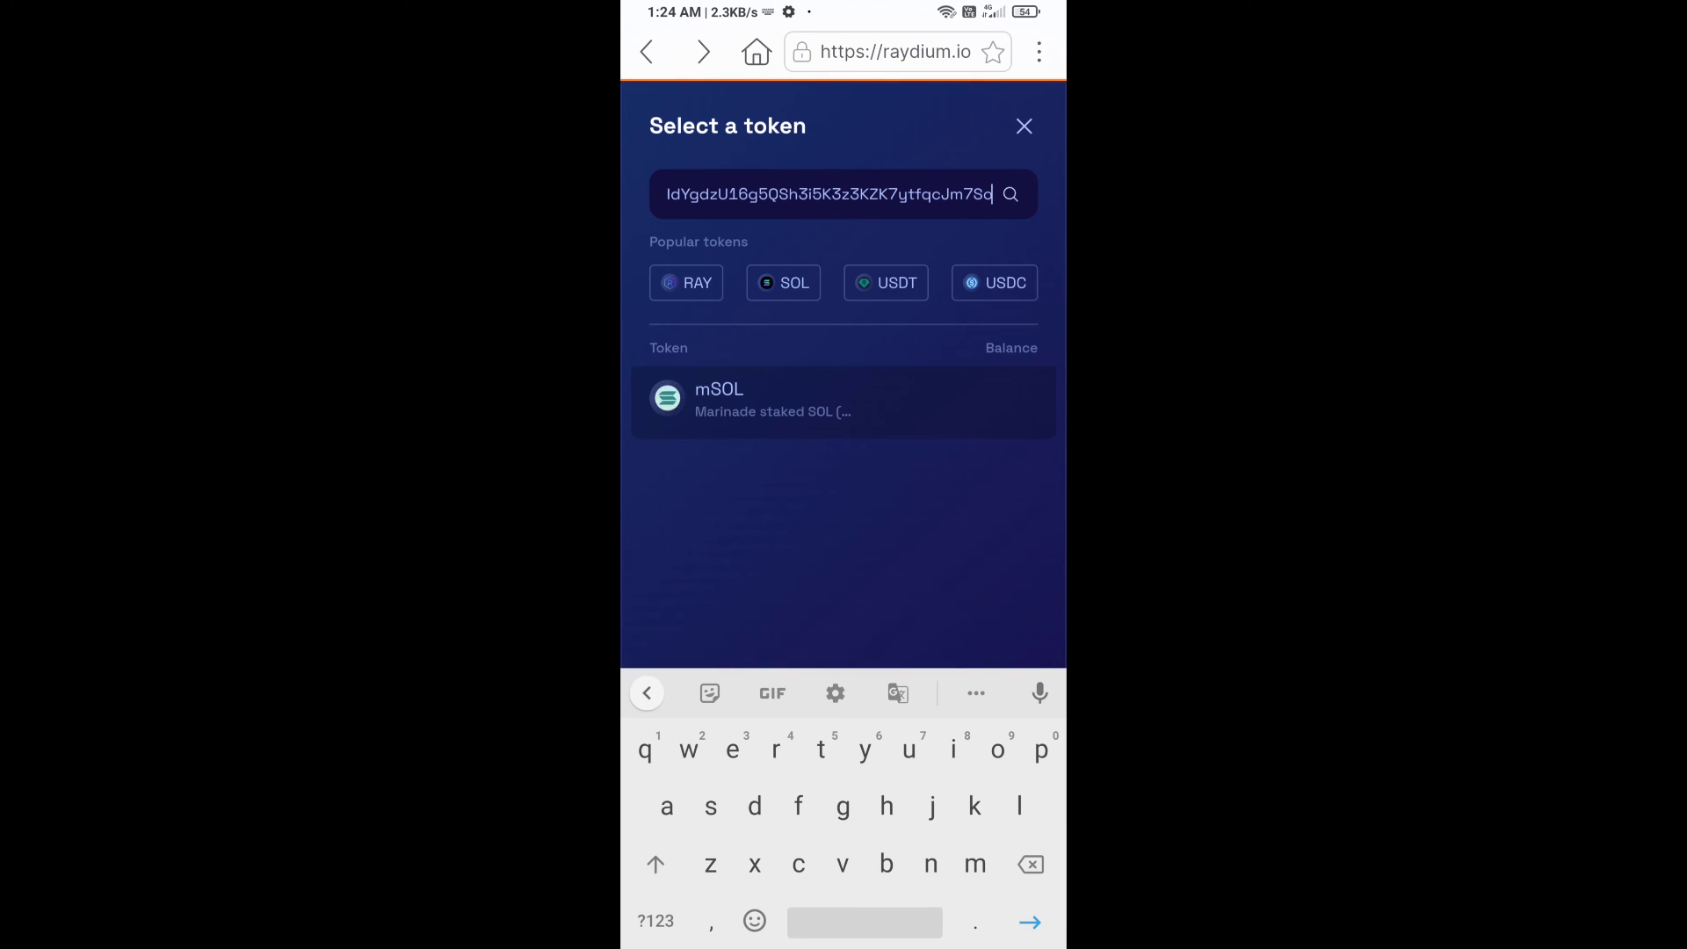
pyautogui.press('Escape')
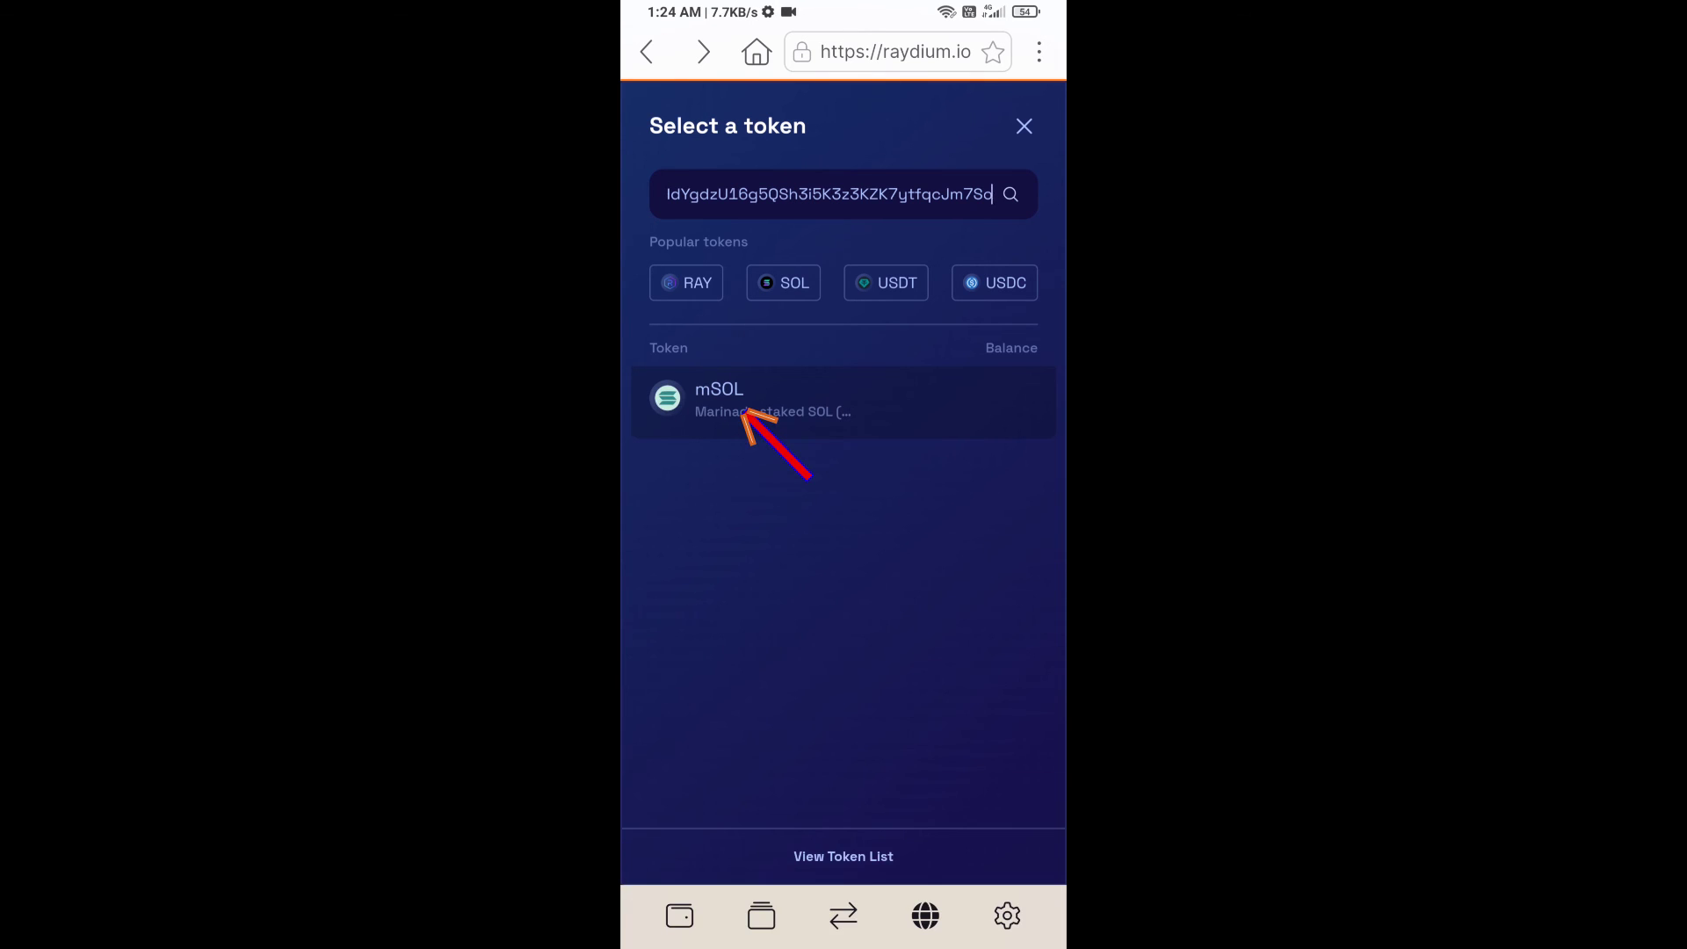
pyautogui.click(764, 400)
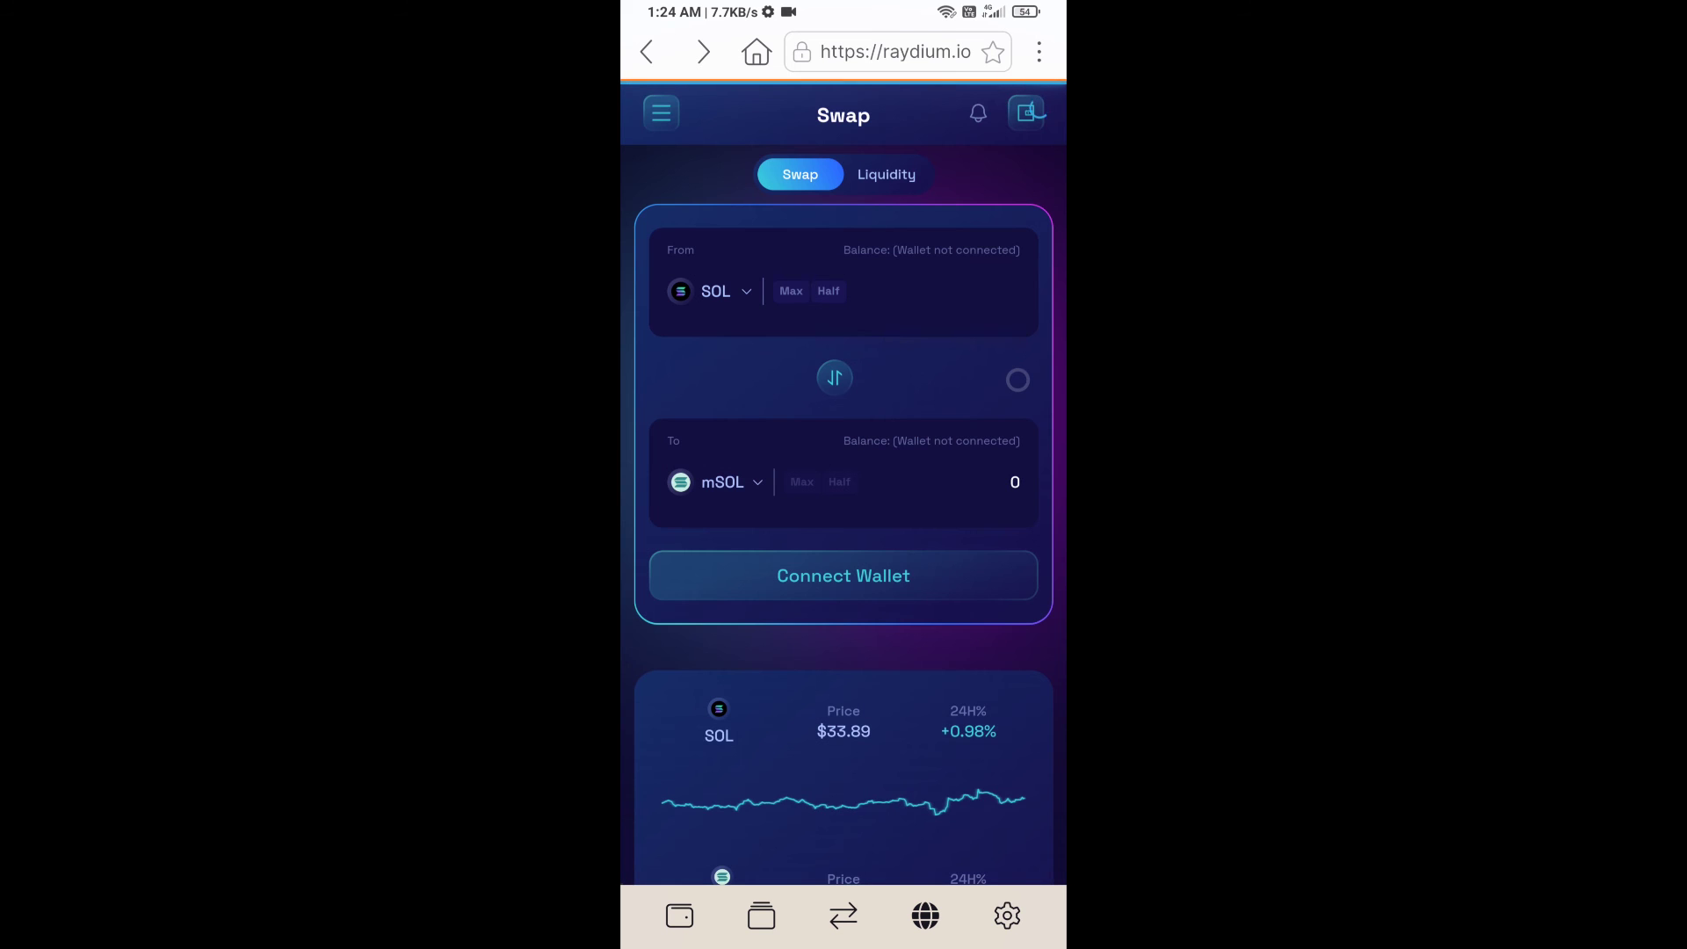
# Swap 0.06 SOL, quoted at about 0.056 mSOL
pyautogui.click(949, 292)
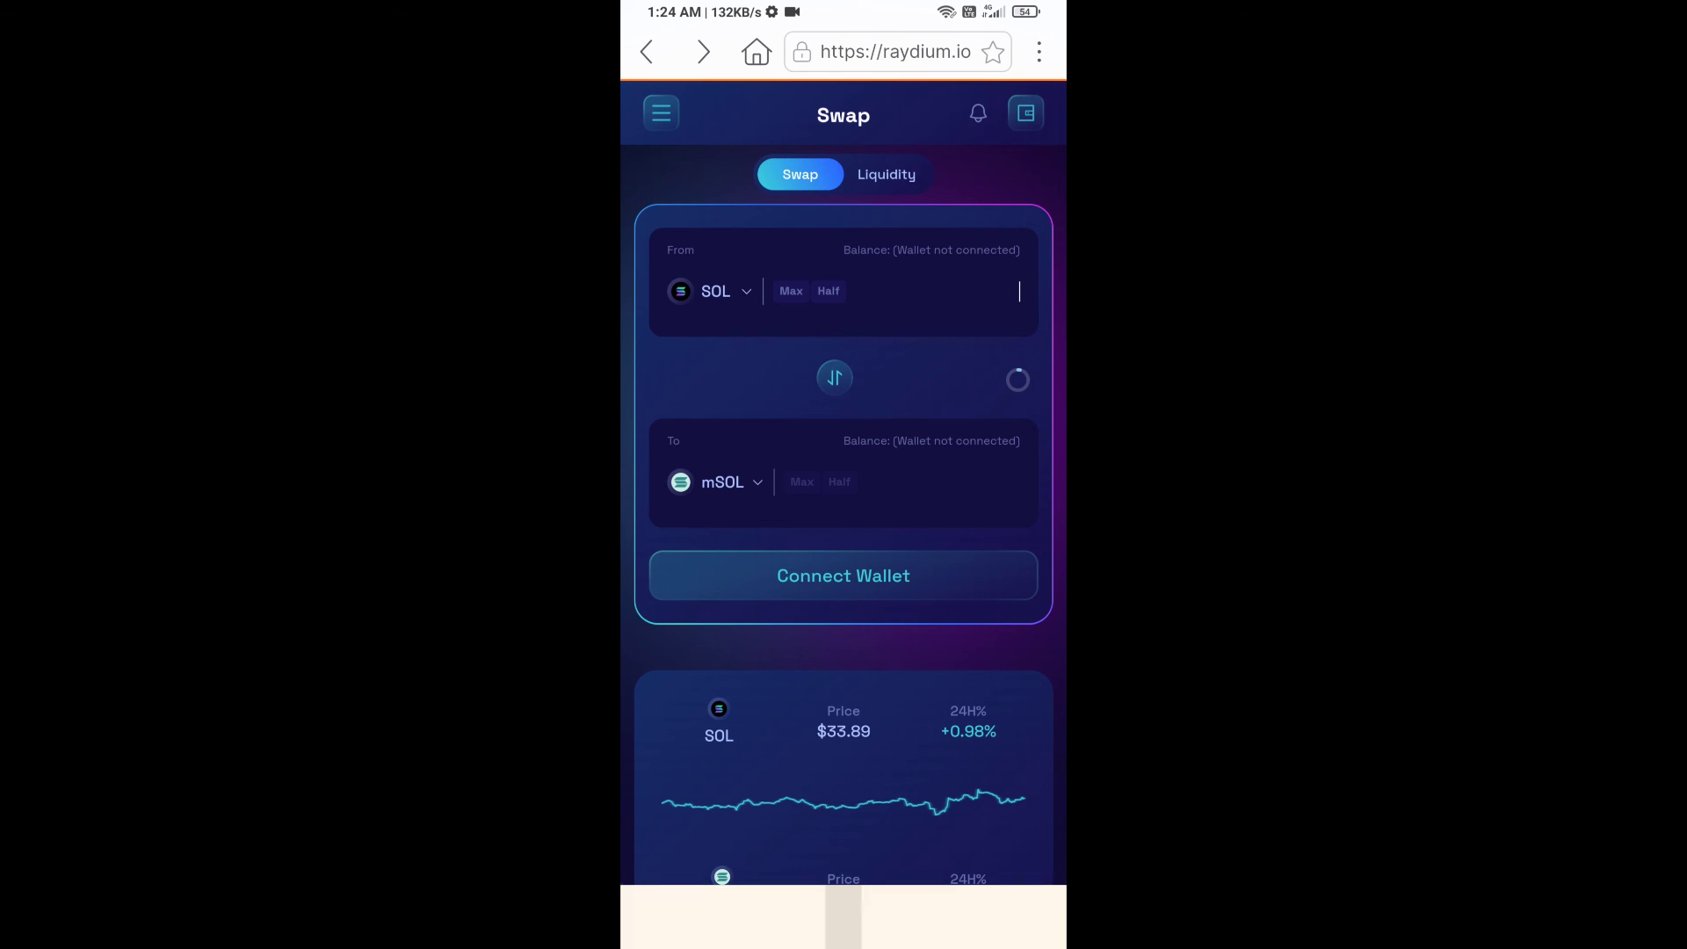
pyautogui.write('0.0')
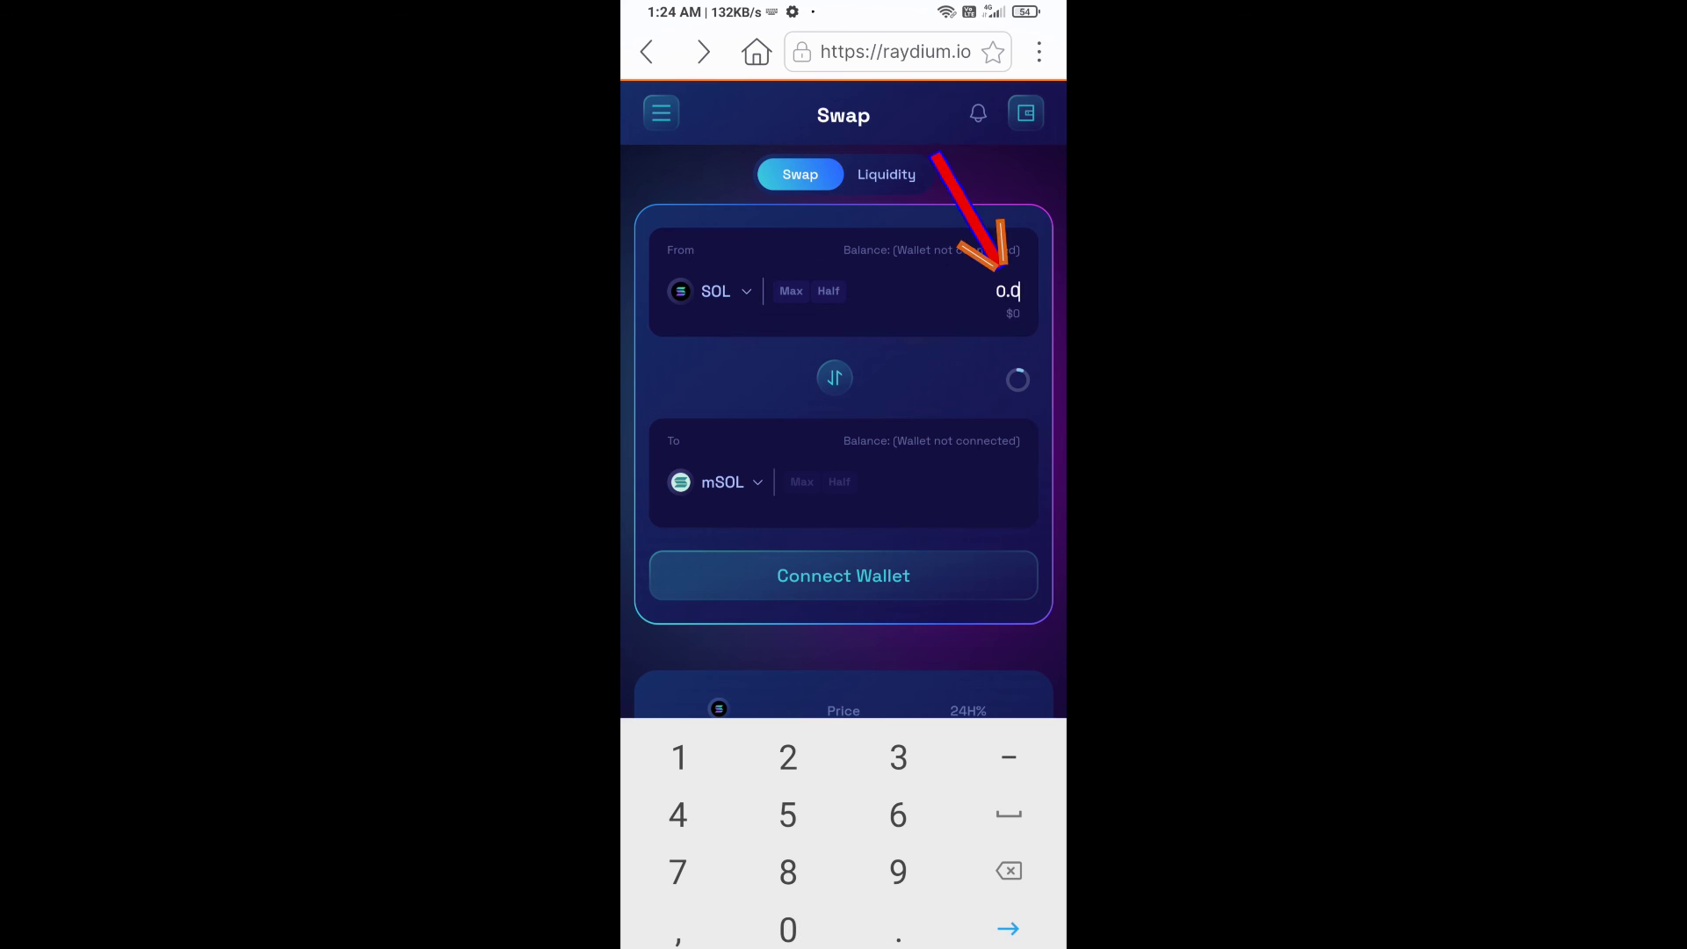
pyautogui.write('6')
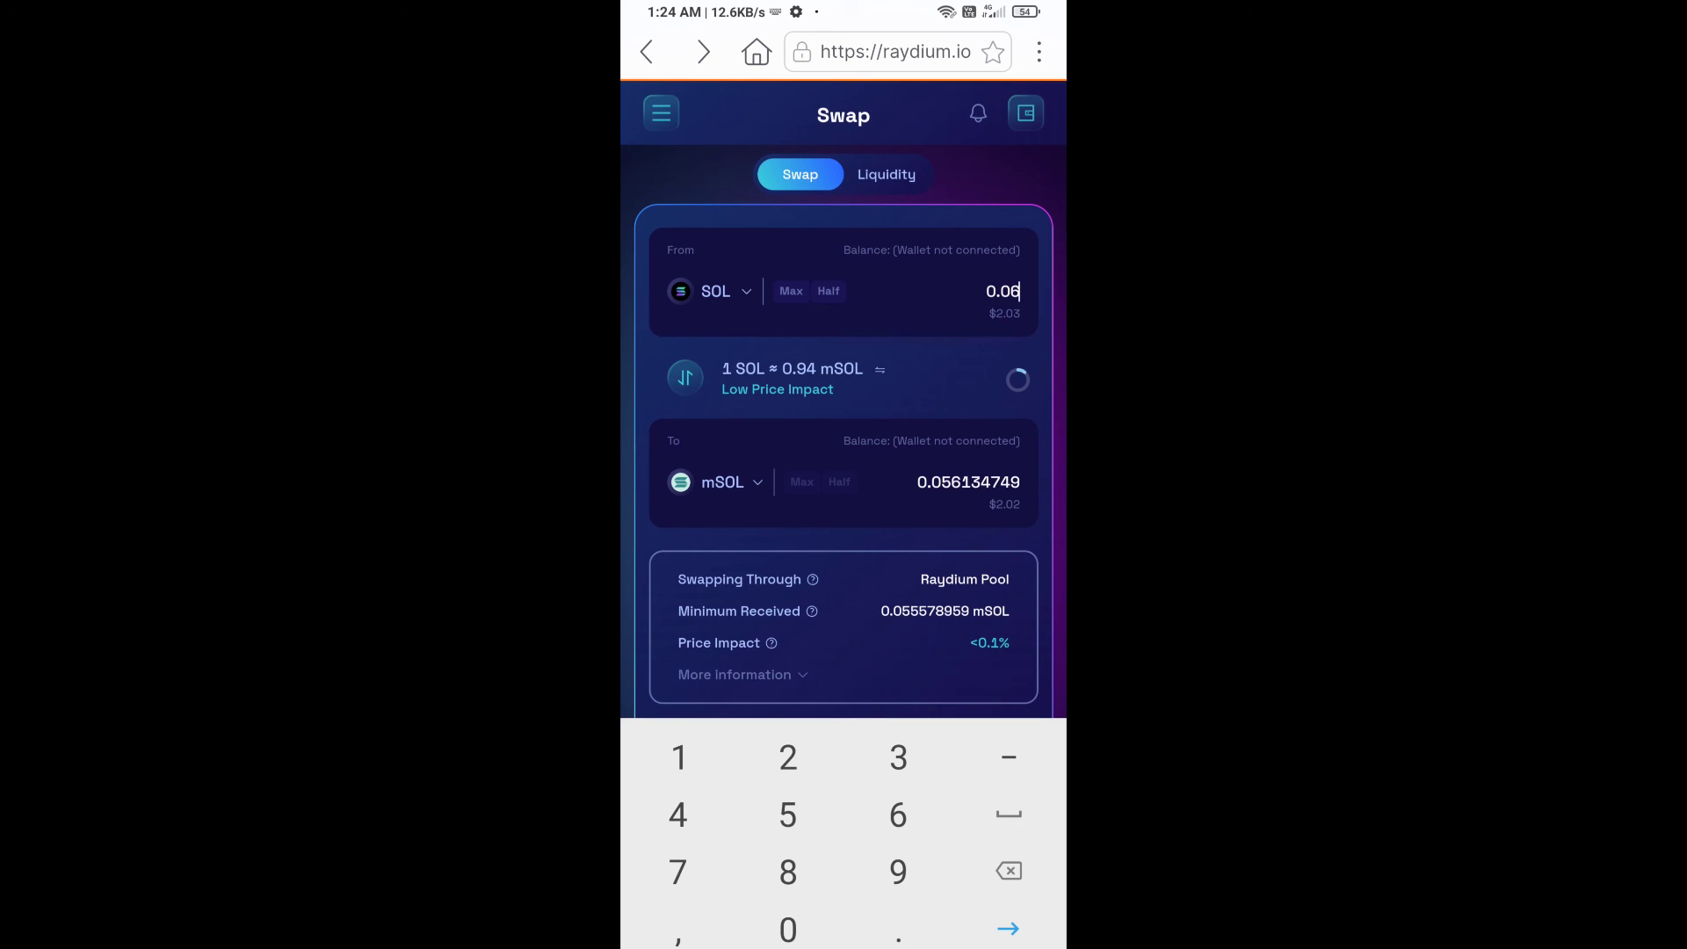
pyautogui.press('Return')
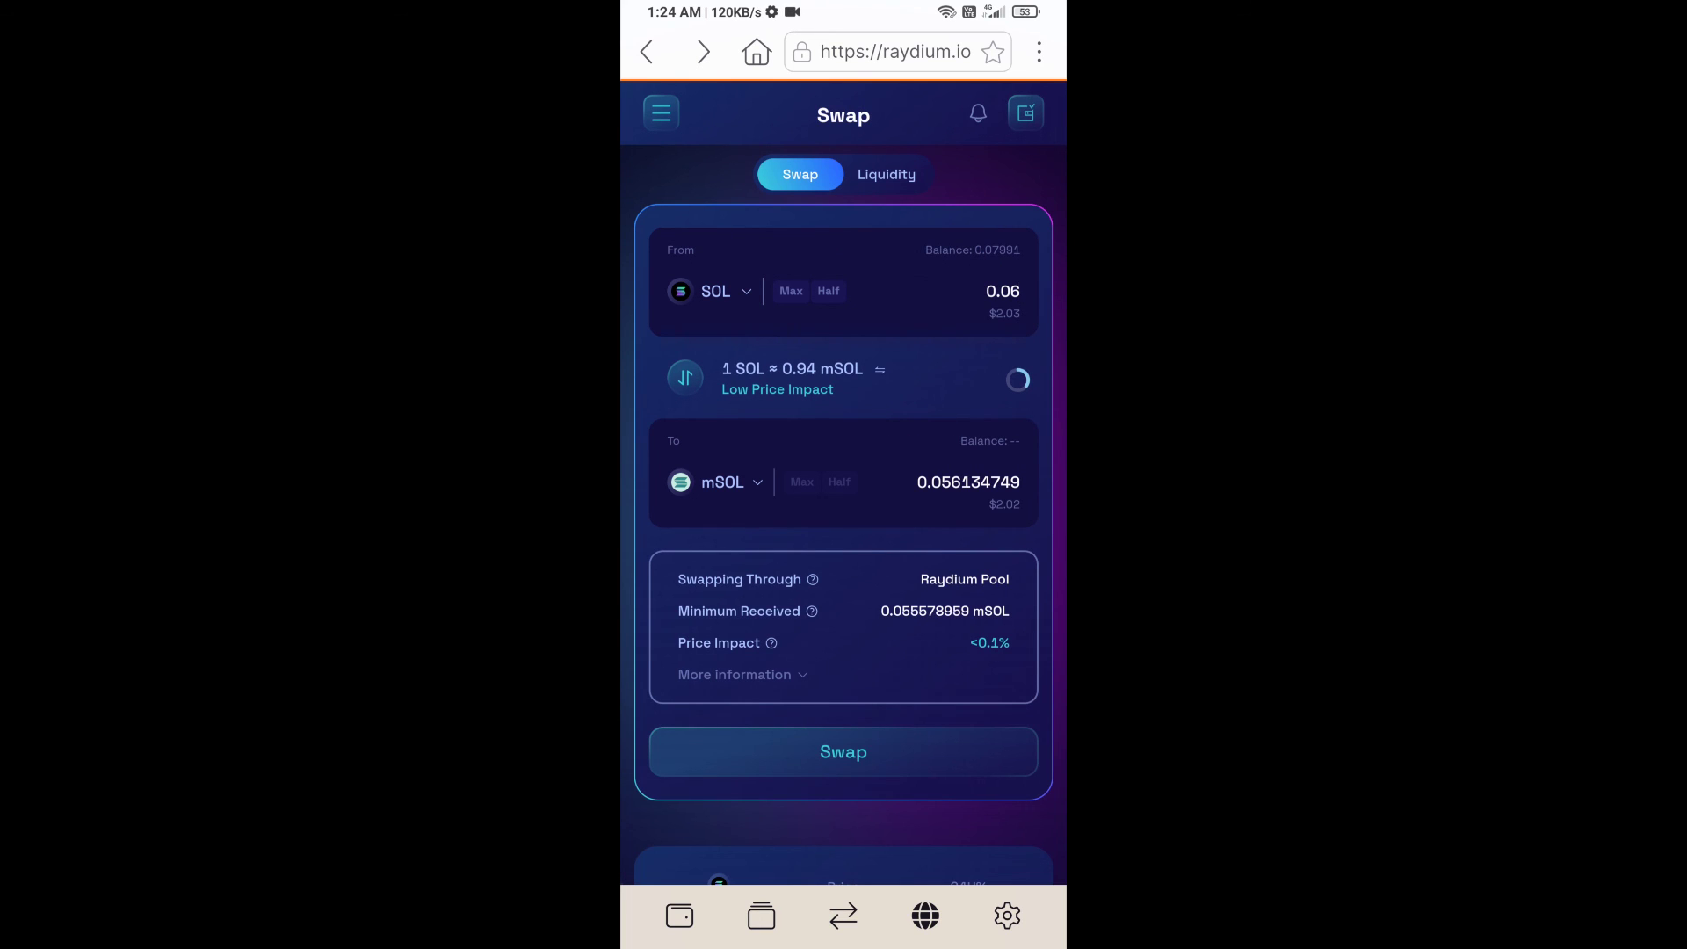
pyautogui.click(844, 752)
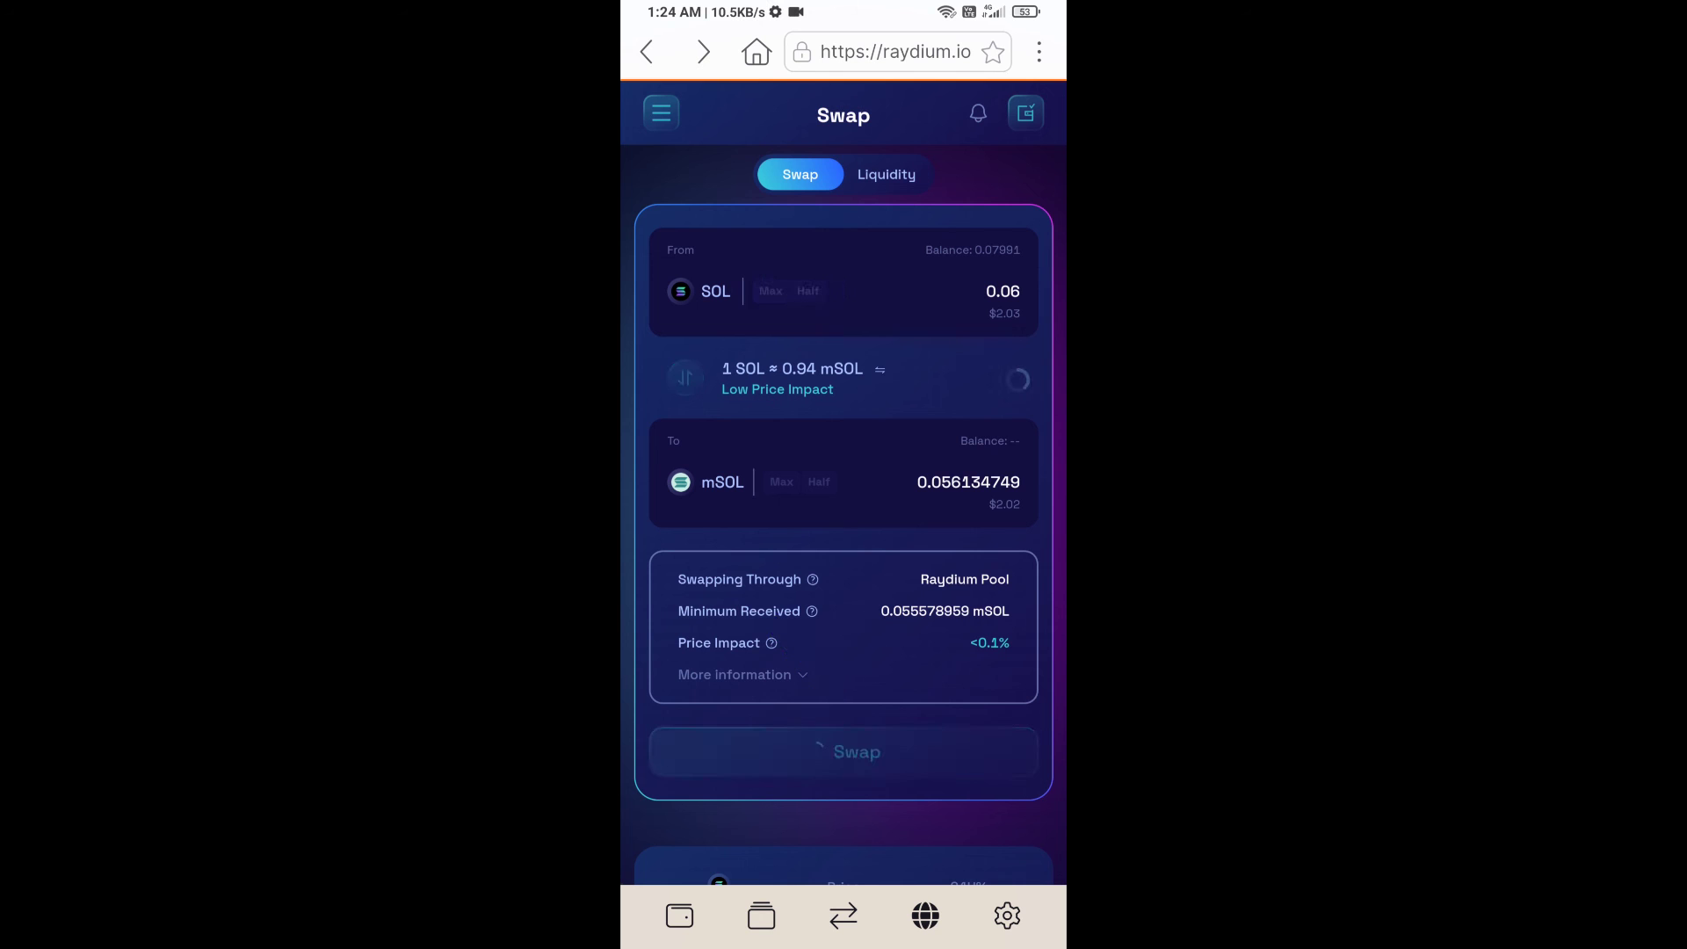